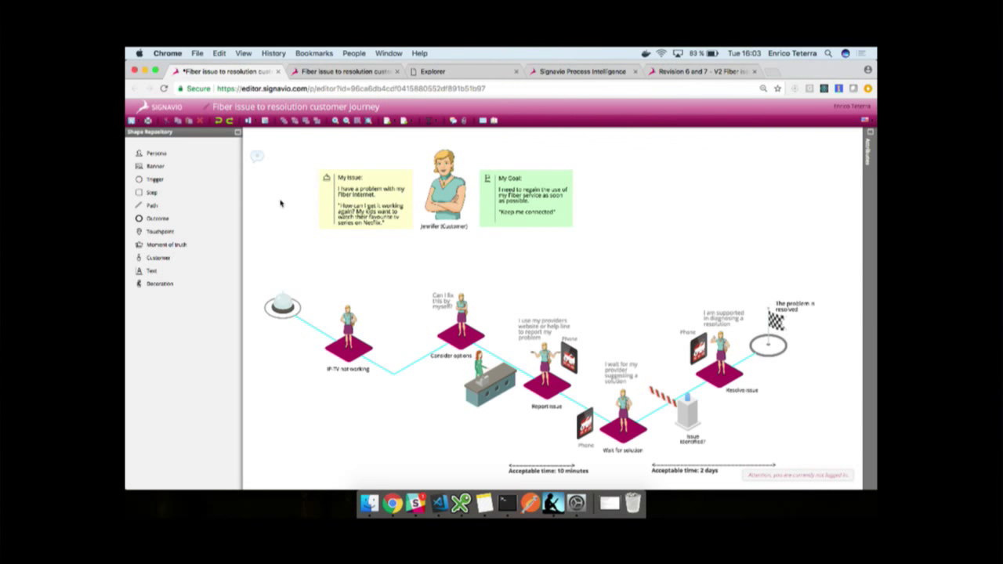
Open the issue note's text without changing it, try moving the customer persona figure lower, and undo the move
click(383, 204)
double_click(388, 196)
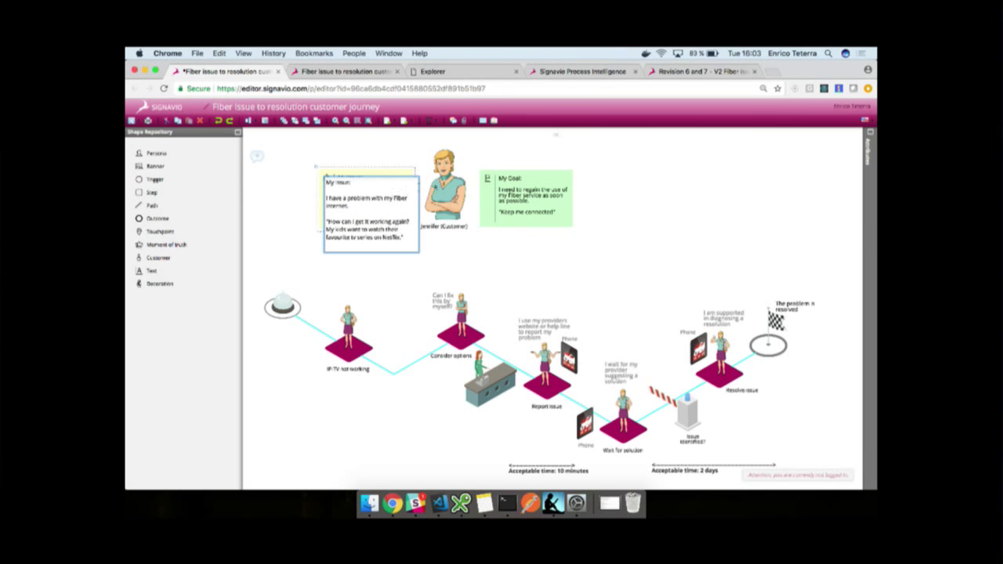
click(468, 182)
drag(432, 193, 440, 242)
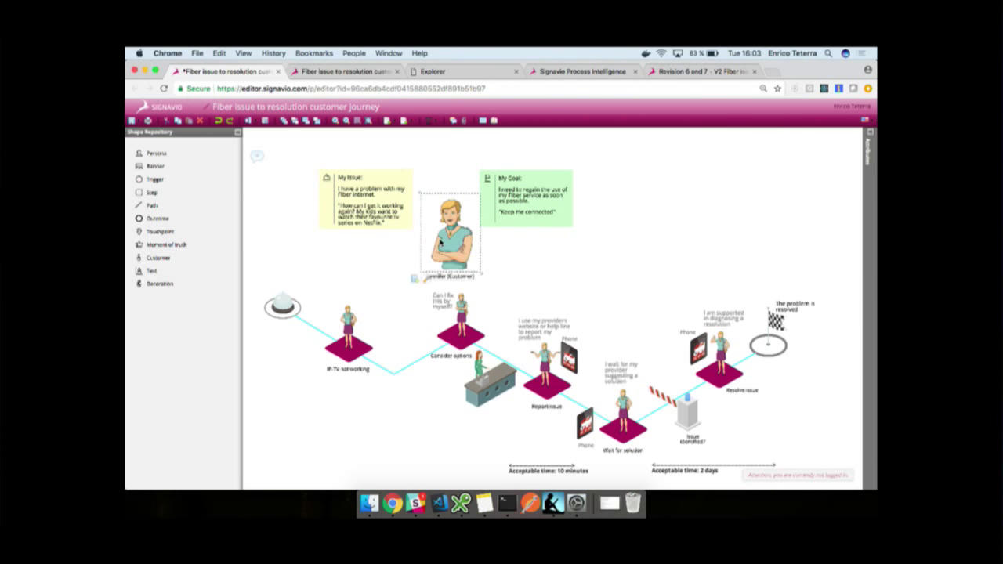
key(super+z)
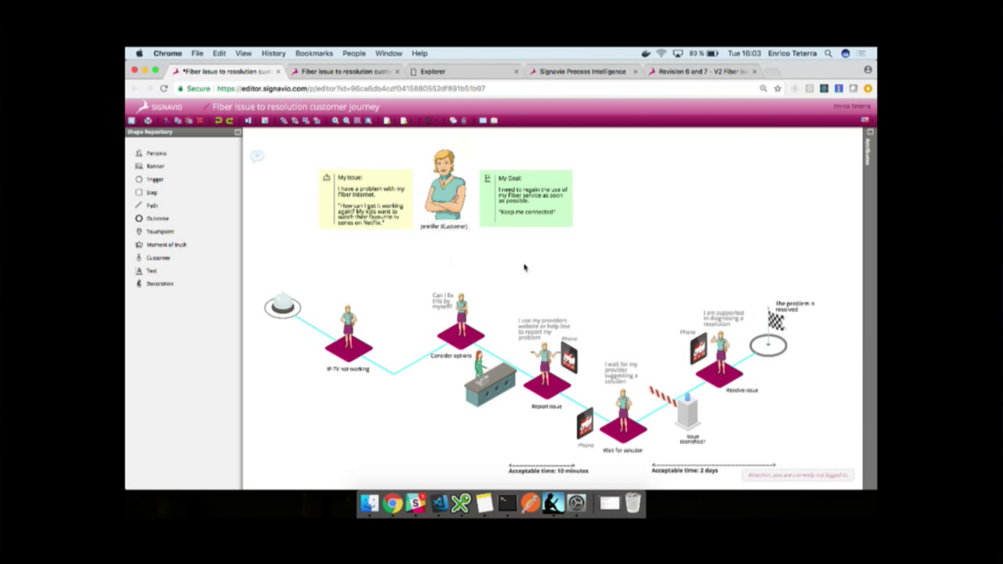
click(525, 201)
click(522, 258)
Switch to the published preview of the customer journey and view the customer persona's description
click(360, 72)
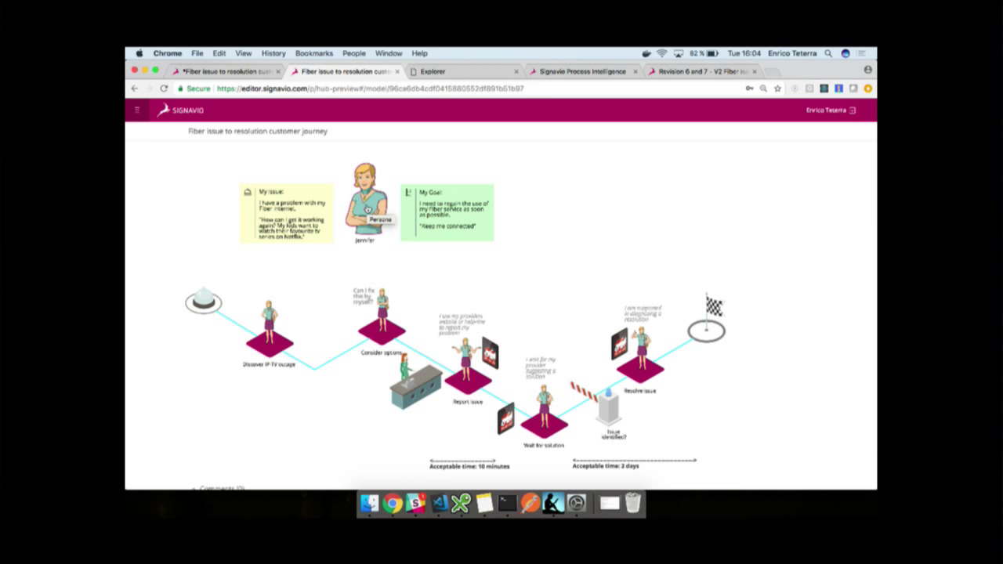
click(380, 221)
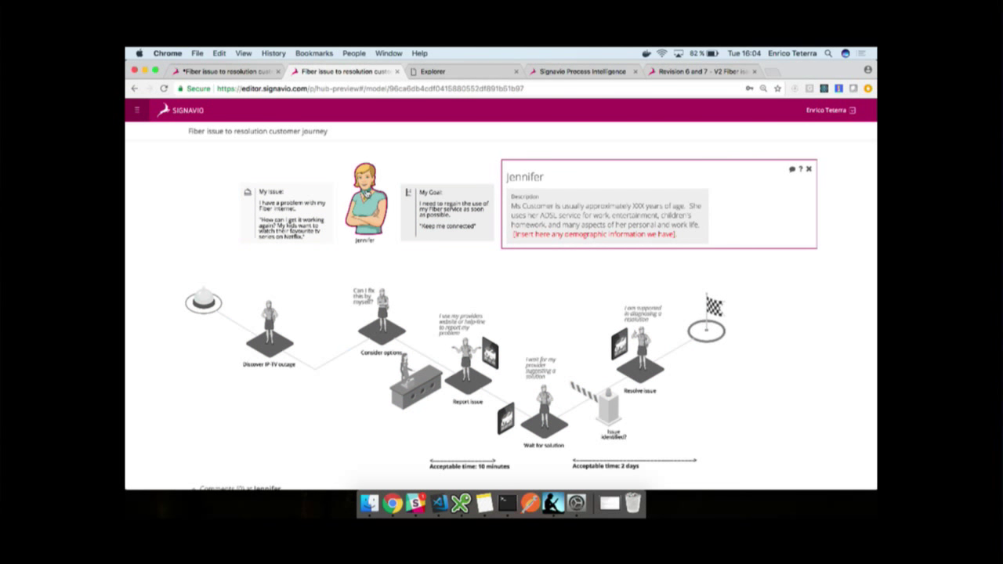
click(369, 209)
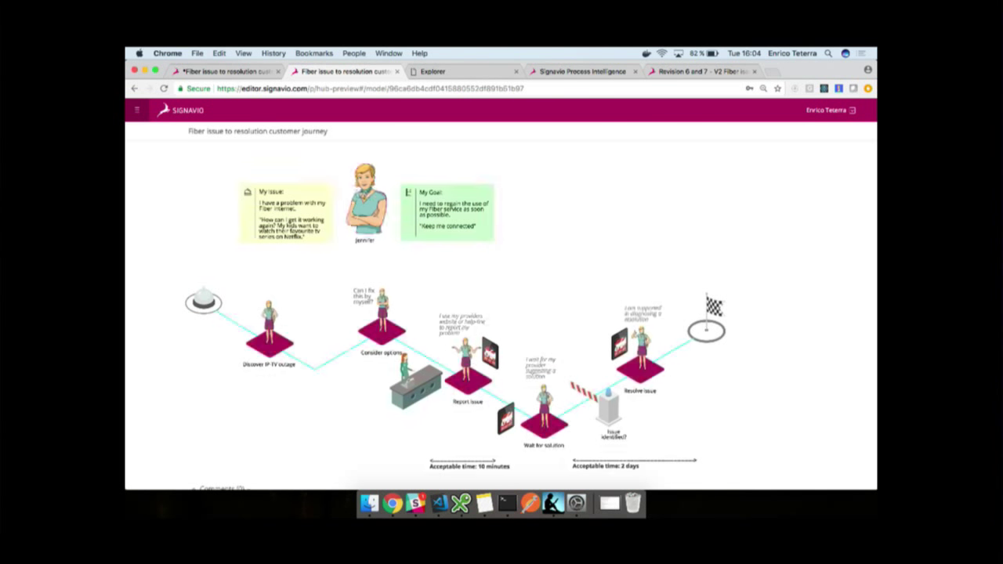
click(368, 209)
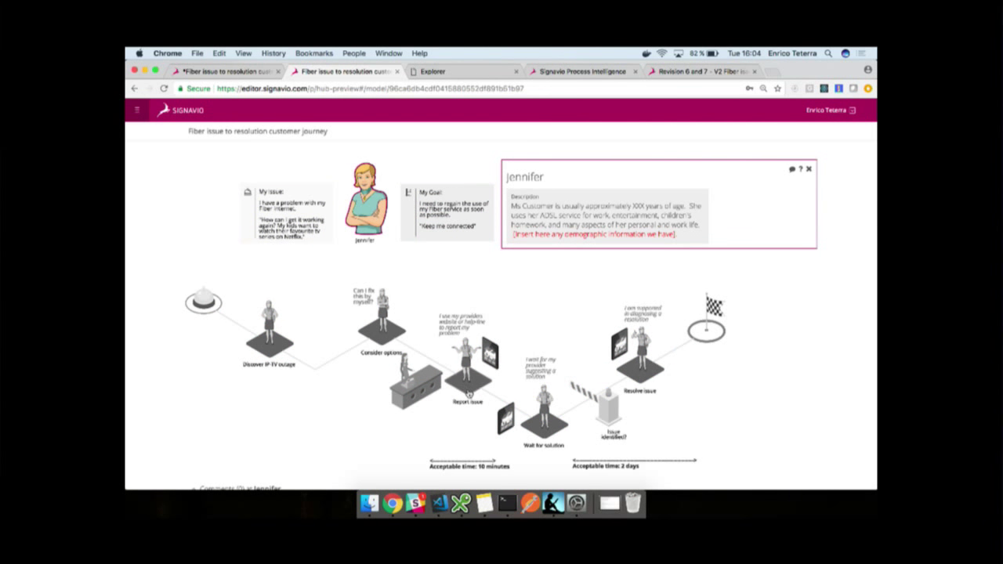
View the Report issue step's linked decision, description, IT system, KPIs and process, and close its details
click(469, 392)
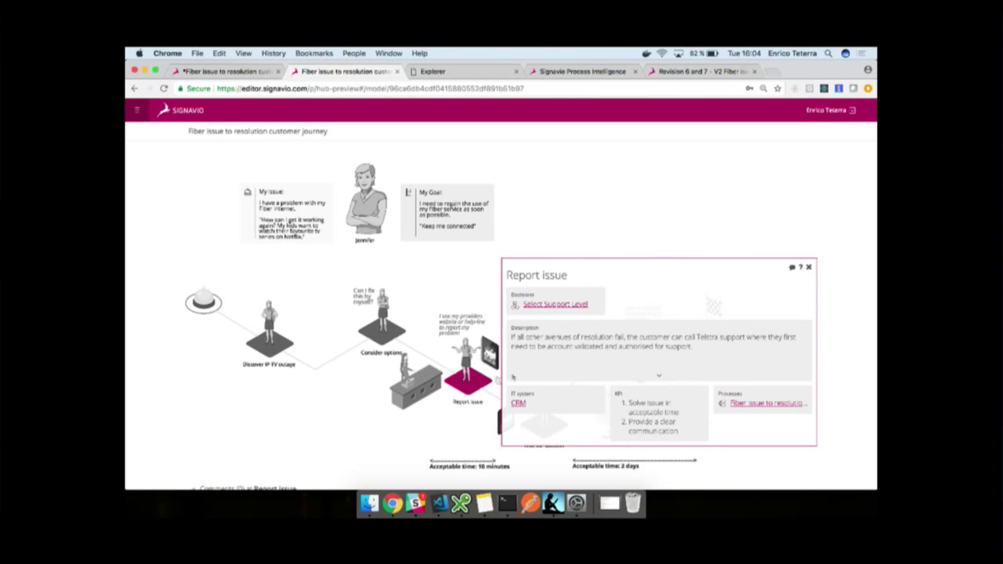
scroll(627, 357, down, 2)
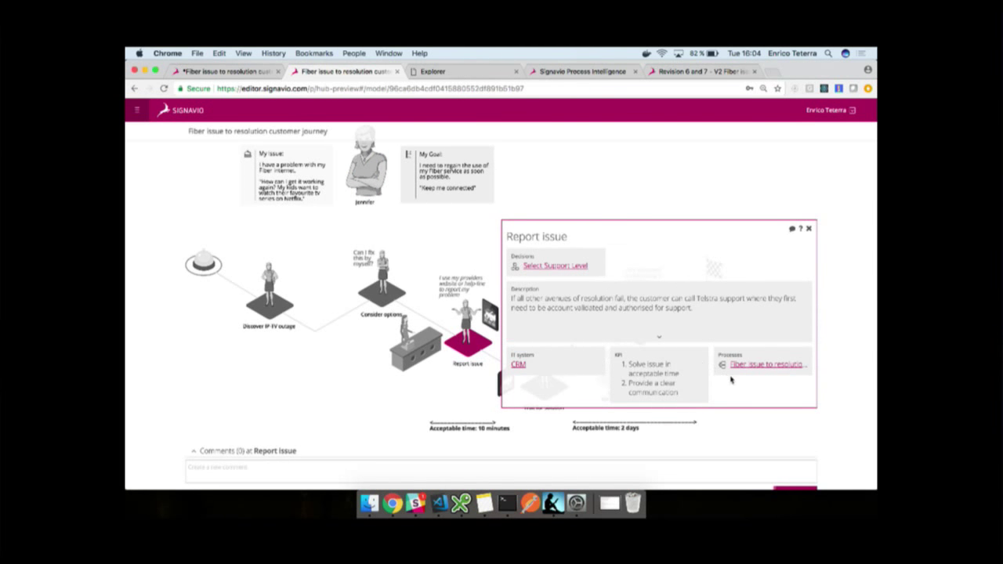
click(809, 229)
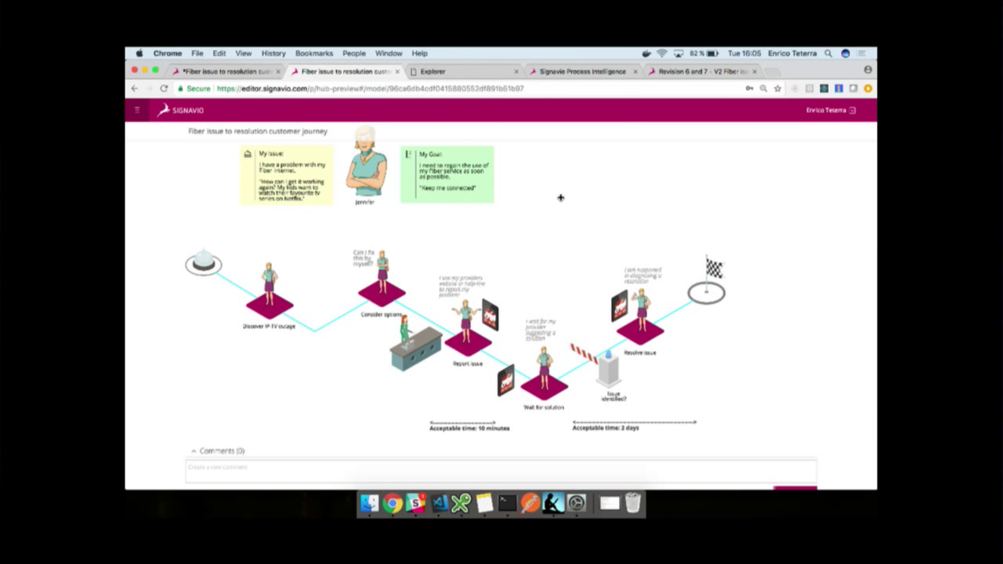
Open the process metrics behind the red traffic light on the Explorer page's journey and review its metrics and investigations
click(449, 72)
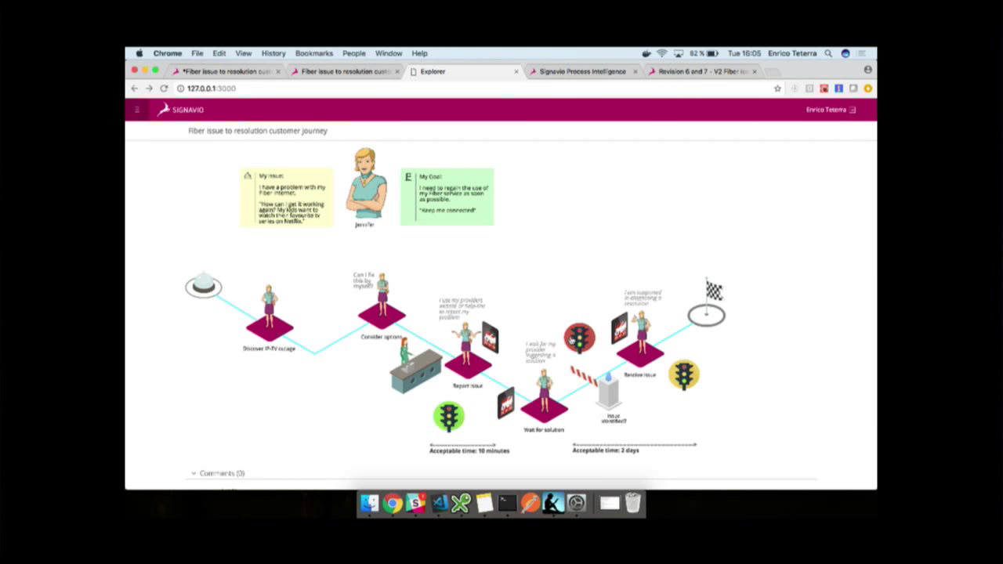
click(572, 338)
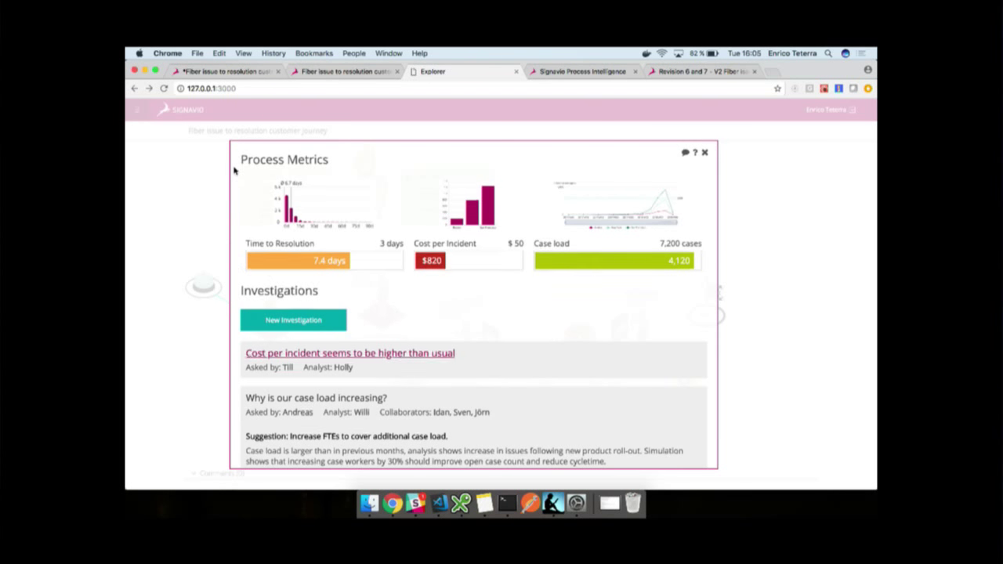
scroll(233, 170, down, 2)
scroll(233, 170, up, 2)
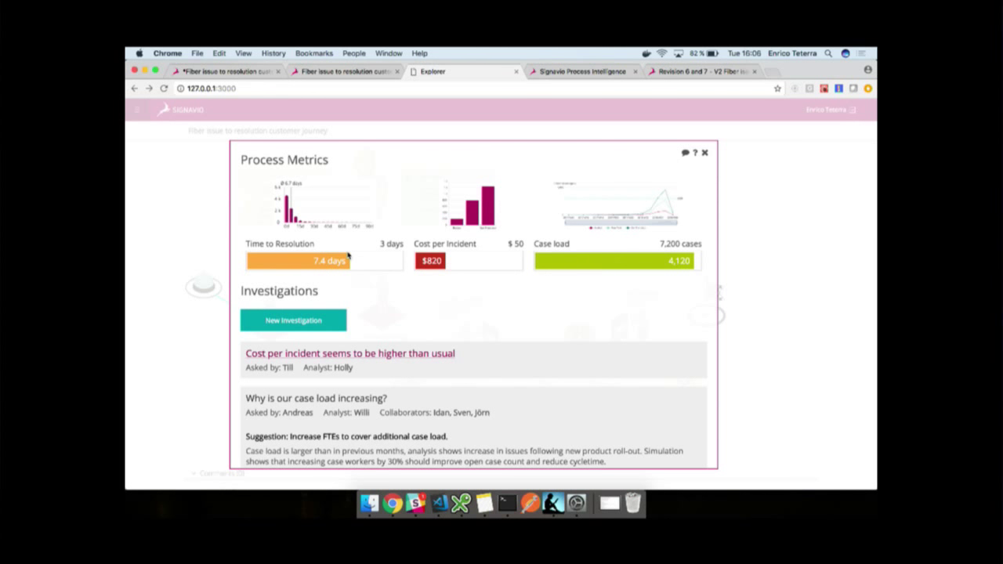
scroll(517, 297, down, 1)
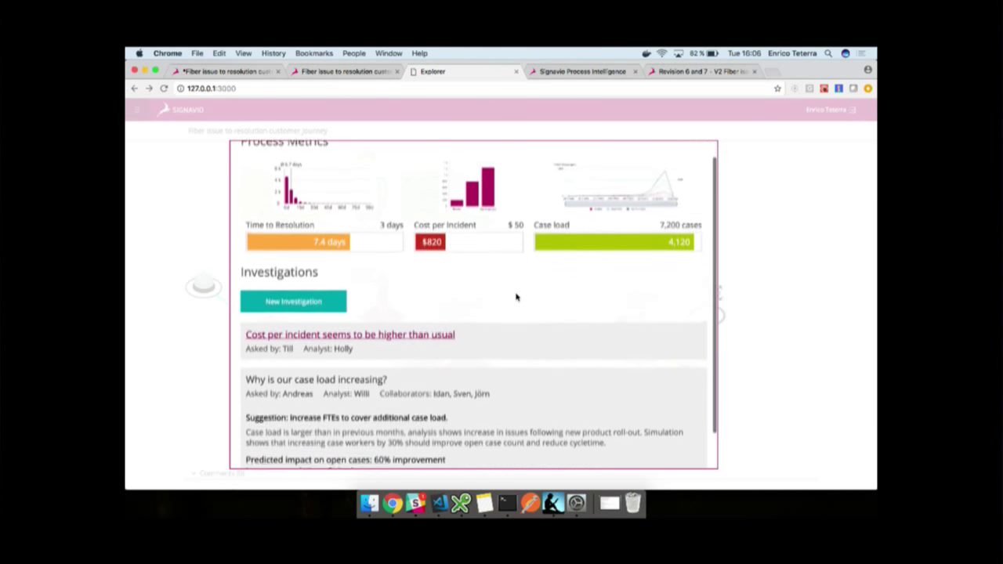
scroll(516, 297, down, 2)
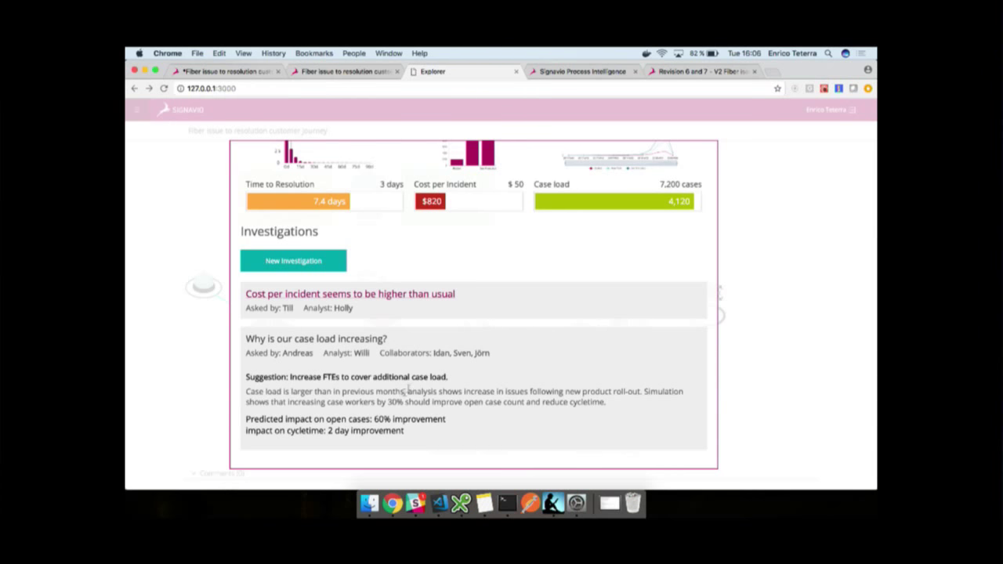
scroll(641, 233, up, 2)
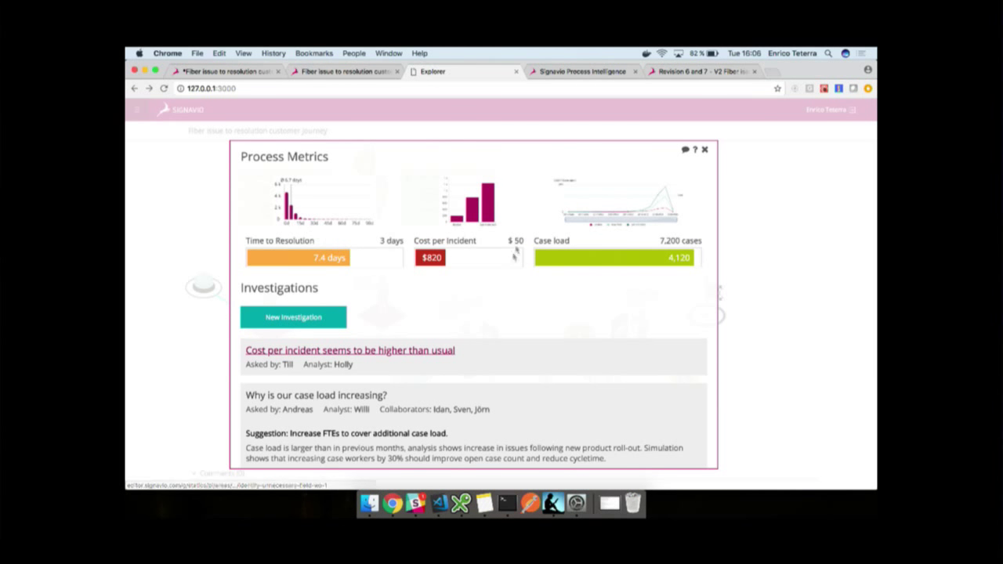
Switch to the Process Intelligence page and view the investigations list and the available data sets, keeping Issue to Resolution selected
click(579, 72)
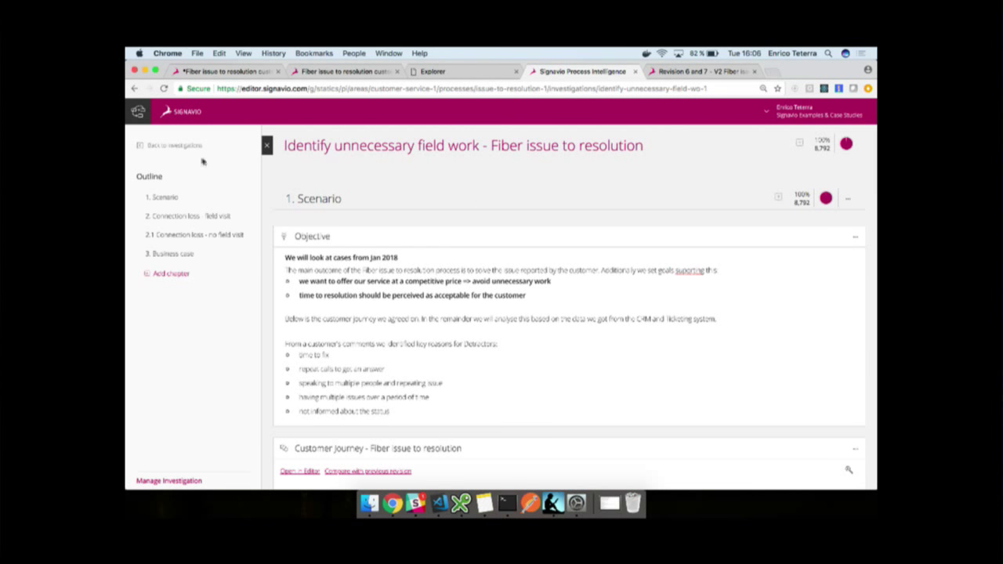
click(171, 146)
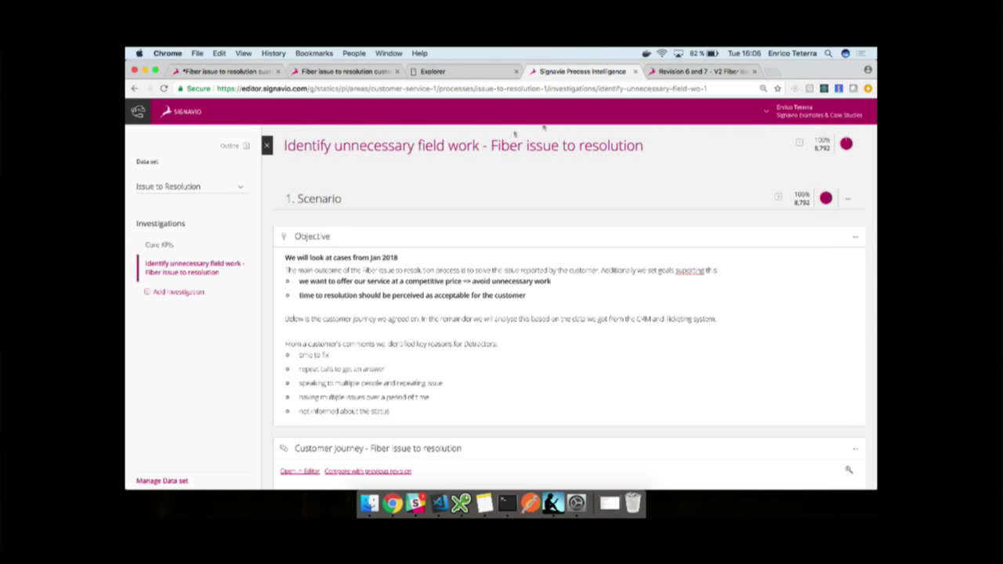
click(164, 181)
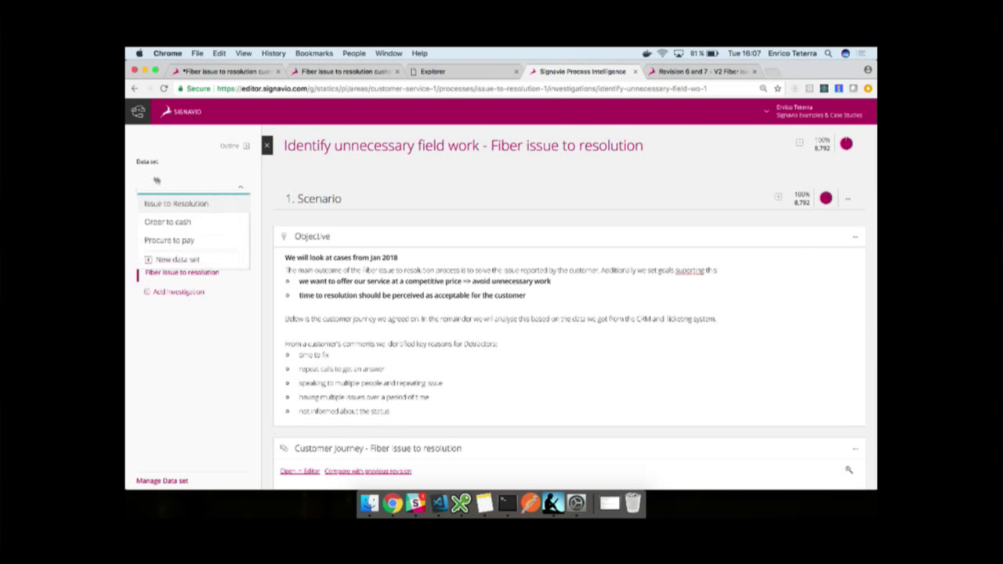
click(133, 161)
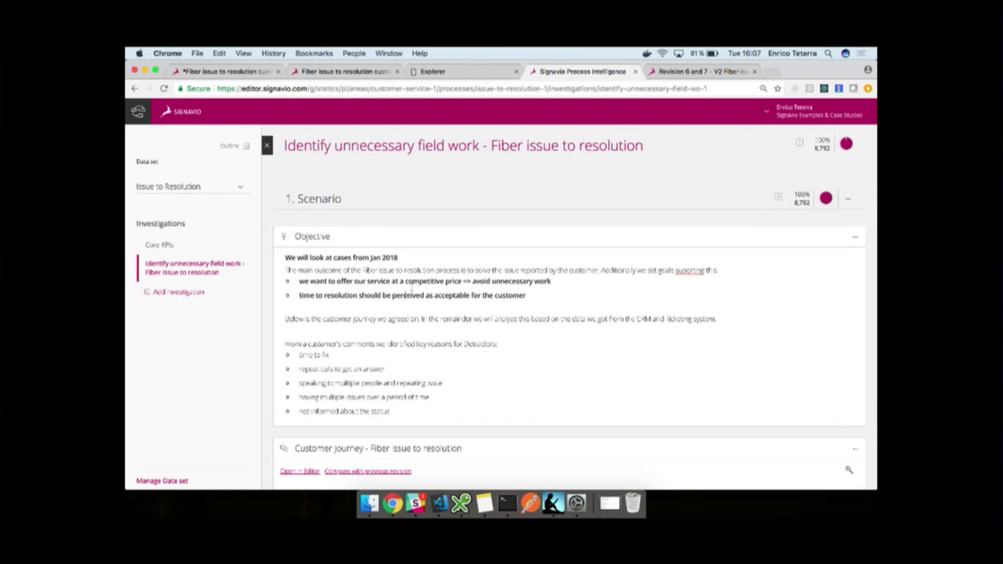
Review the Scenario chapter's objective, embedded customer journey, and charts for cycle time, cases by issue type and cases by region
scroll(329, 267, down, 1)
scroll(267, 319, down, 2)
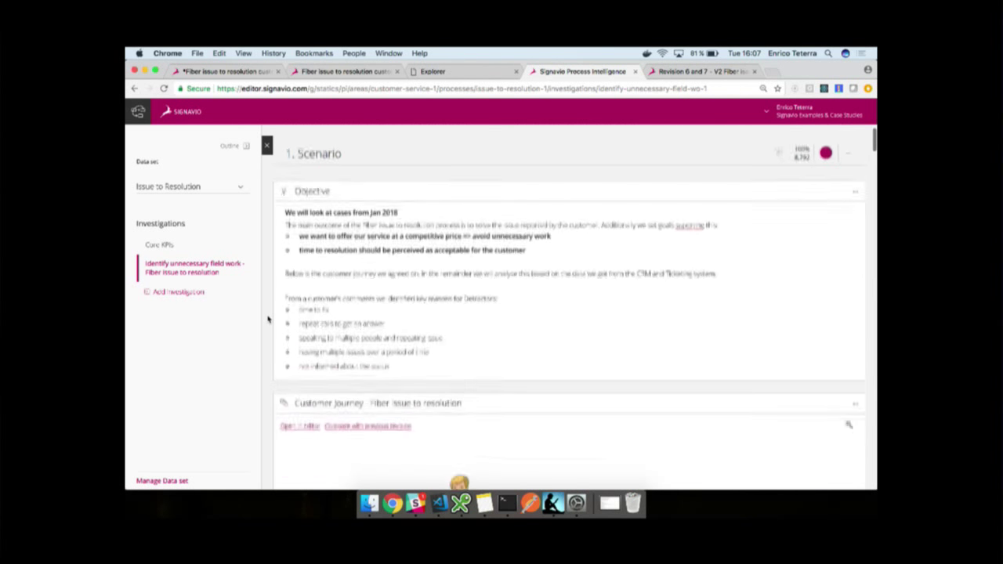
scroll(267, 319, down, 6)
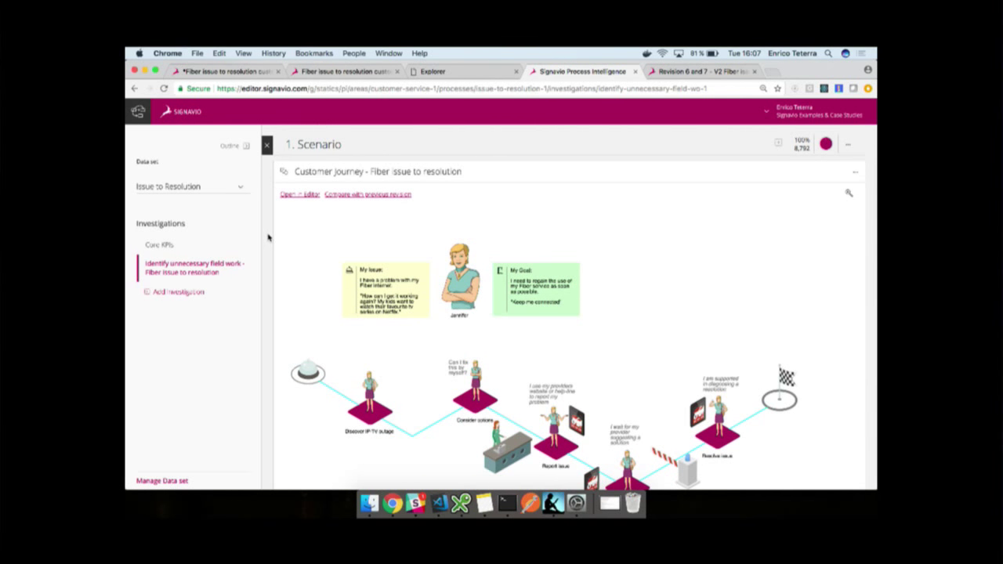
scroll(268, 237, down, 1)
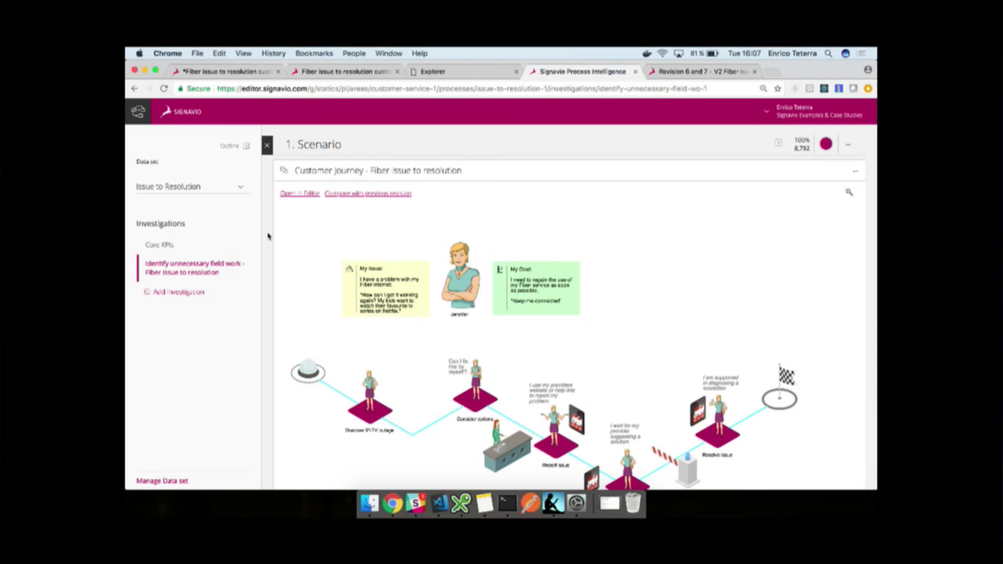
scroll(268, 237, down, 5)
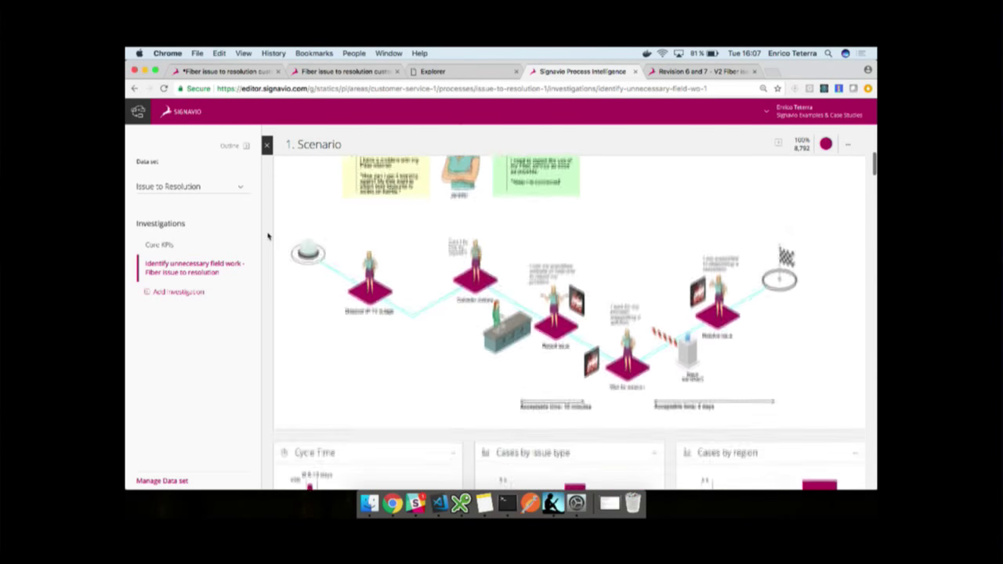
scroll(268, 237, down, 10)
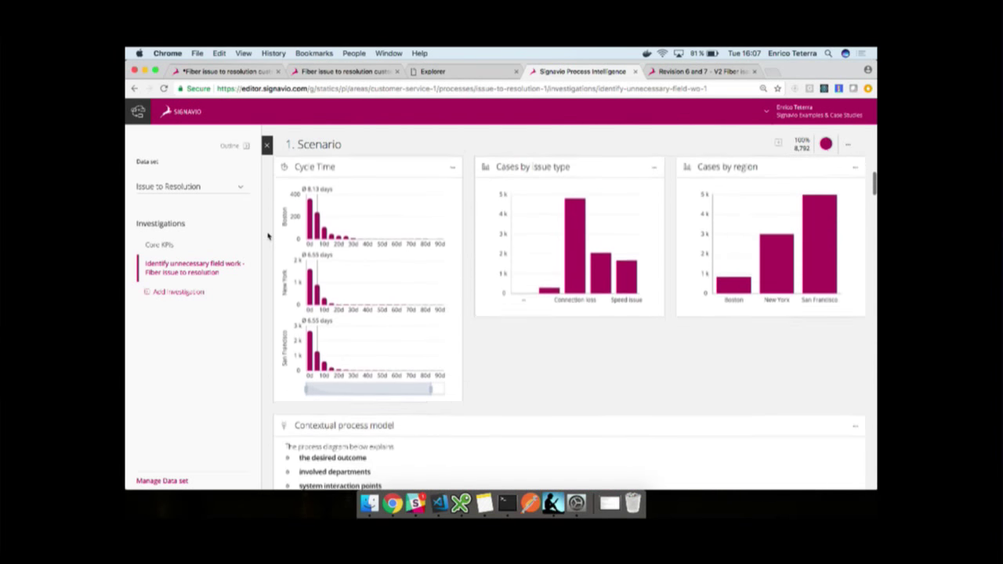
scroll(268, 238, up, 1)
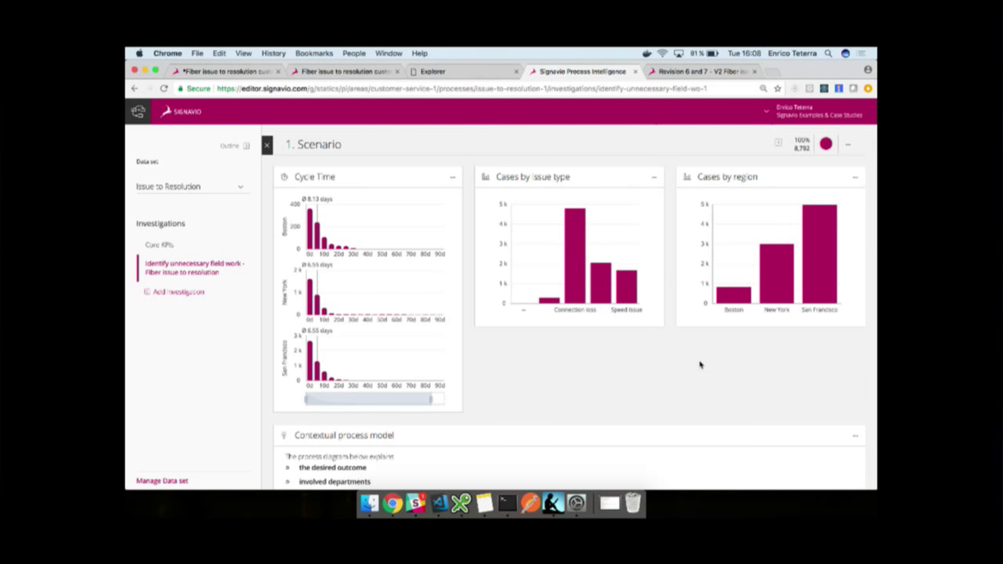
Examine the contextual process model, following its departments, system interaction points and customer interactions through the whole diagram
scroll(700, 364, down, 5)
scroll(700, 364, down, 2)
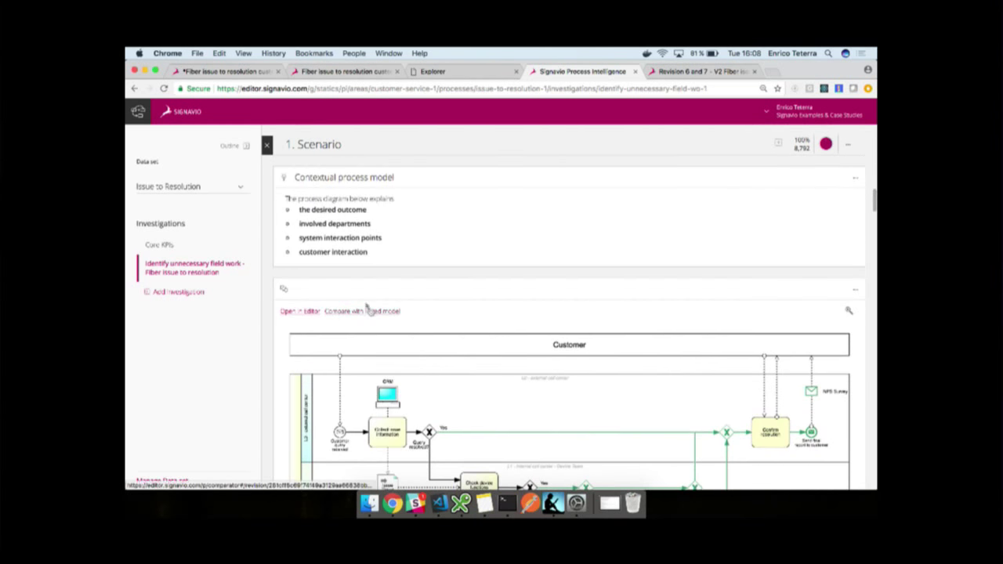
scroll(266, 267, down, 1)
scroll(266, 267, down, 4)
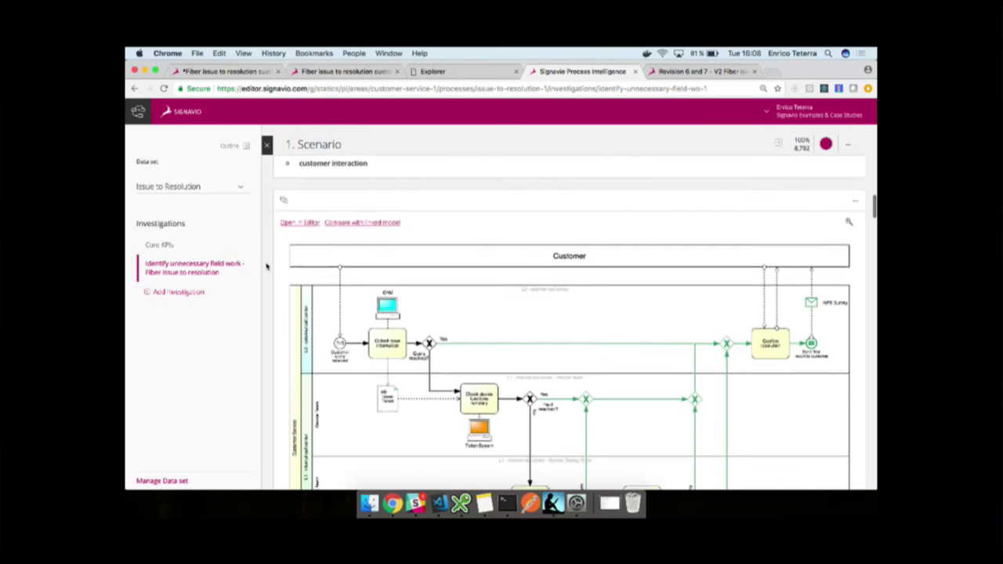
scroll(267, 267, up, 1)
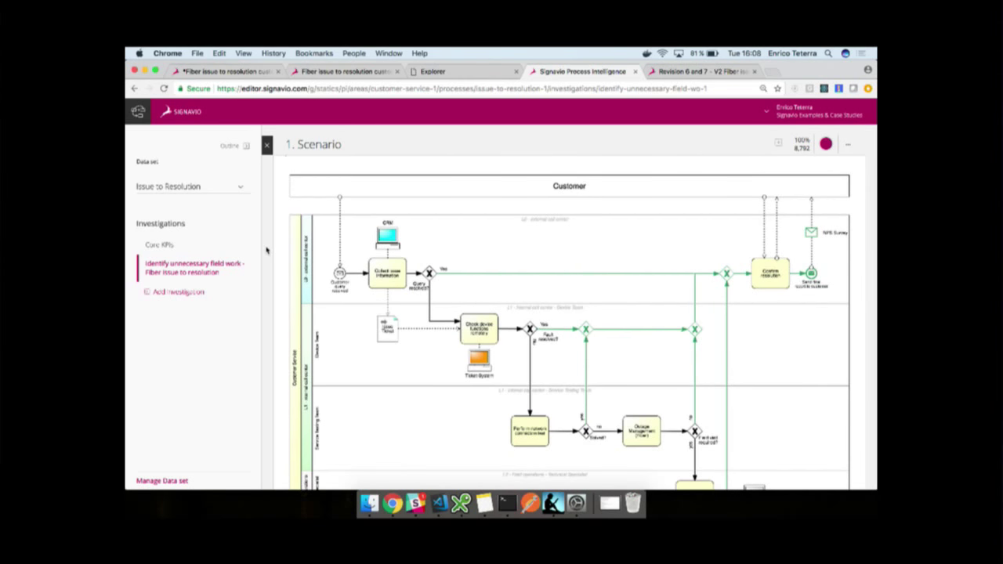
scroll(267, 268, up, 6)
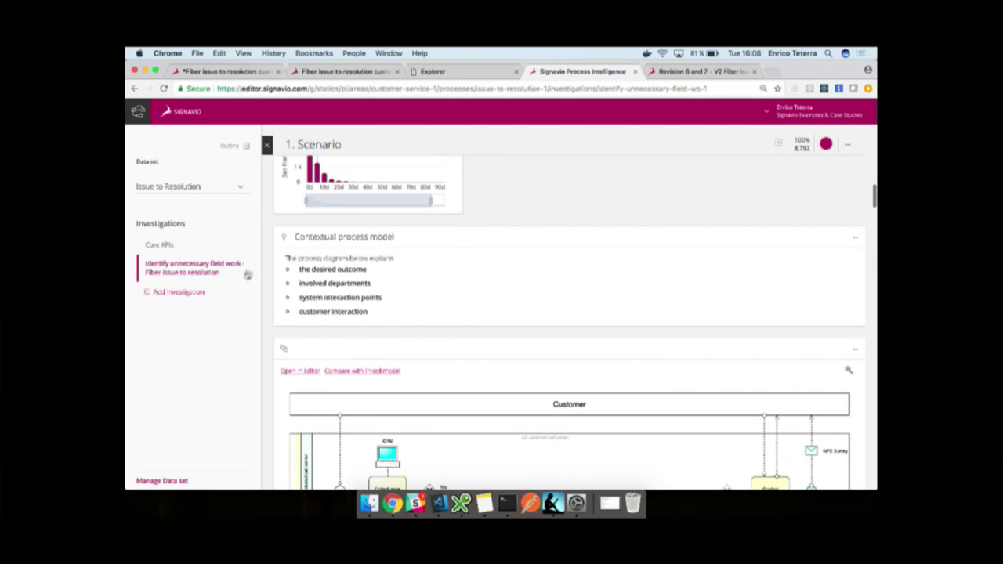
scroll(268, 273, down, 5)
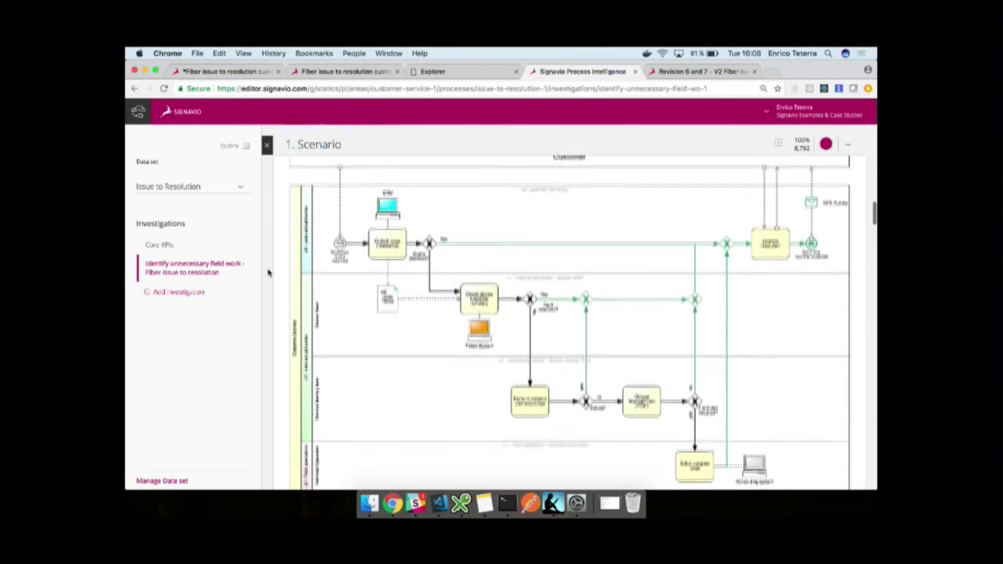
scroll(268, 272, down, 2)
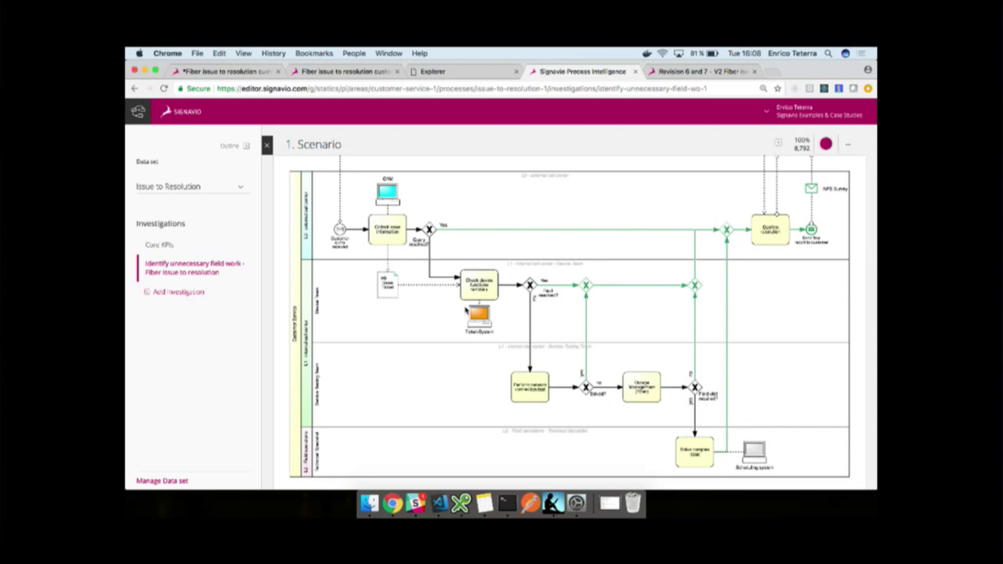
scroll(526, 406, down, 2)
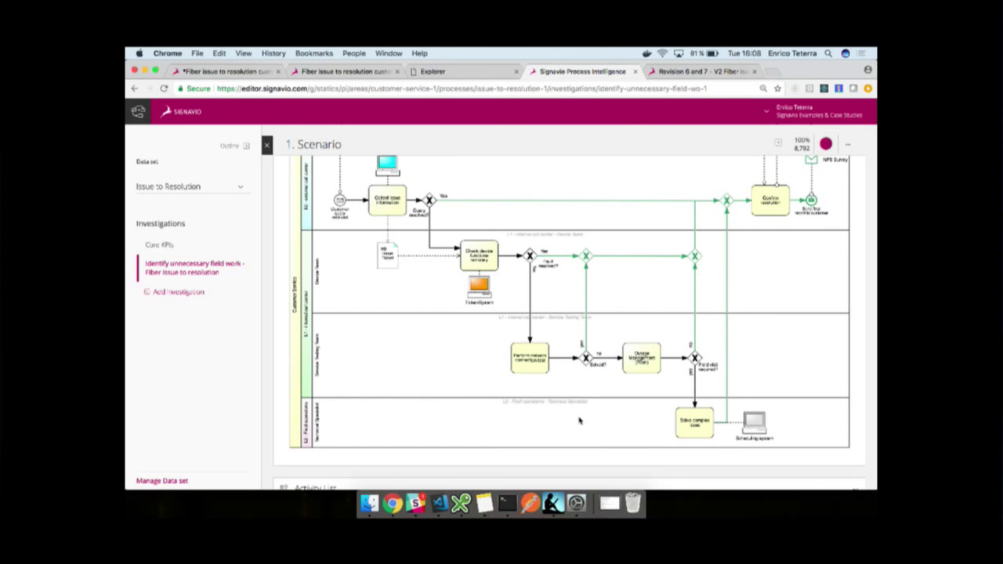
scroll(544, 355, up, 1)
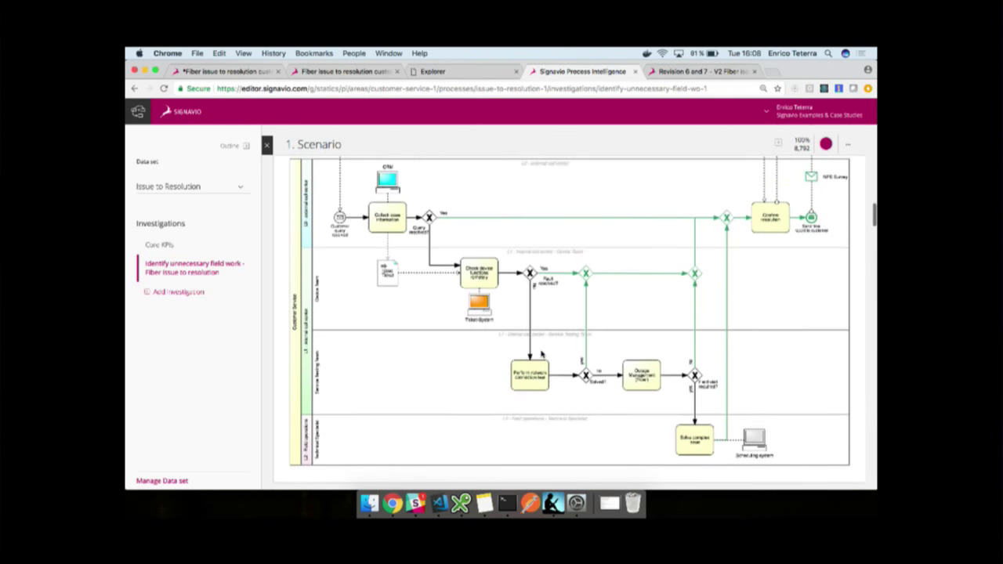
scroll(370, 320, up, 1)
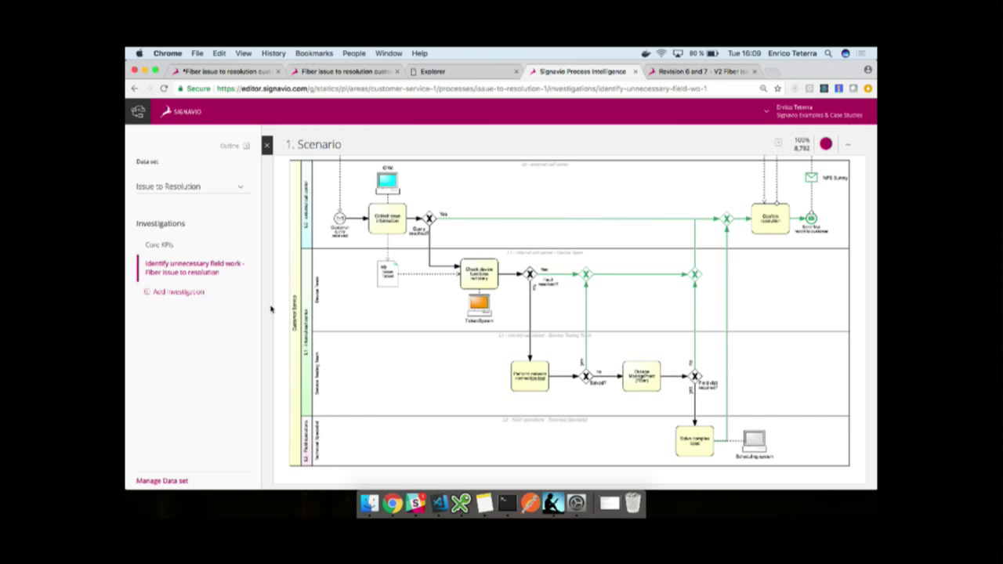
Review the Scenario chapter's Activity List and its Findings on cycle time, trouble type and field visits
scroll(271, 309, down, 5)
scroll(271, 309, down, 2)
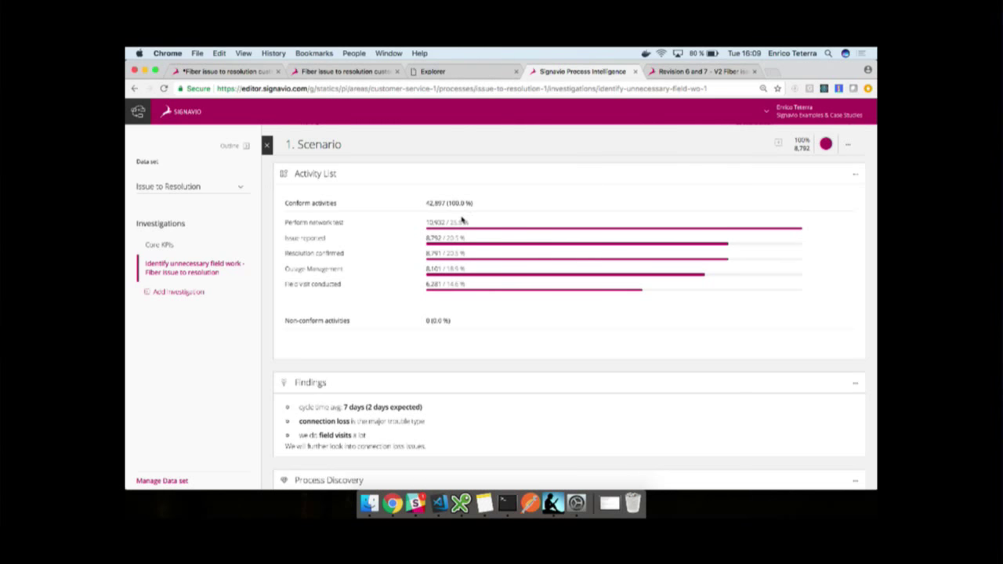
scroll(265, 266, down, 1)
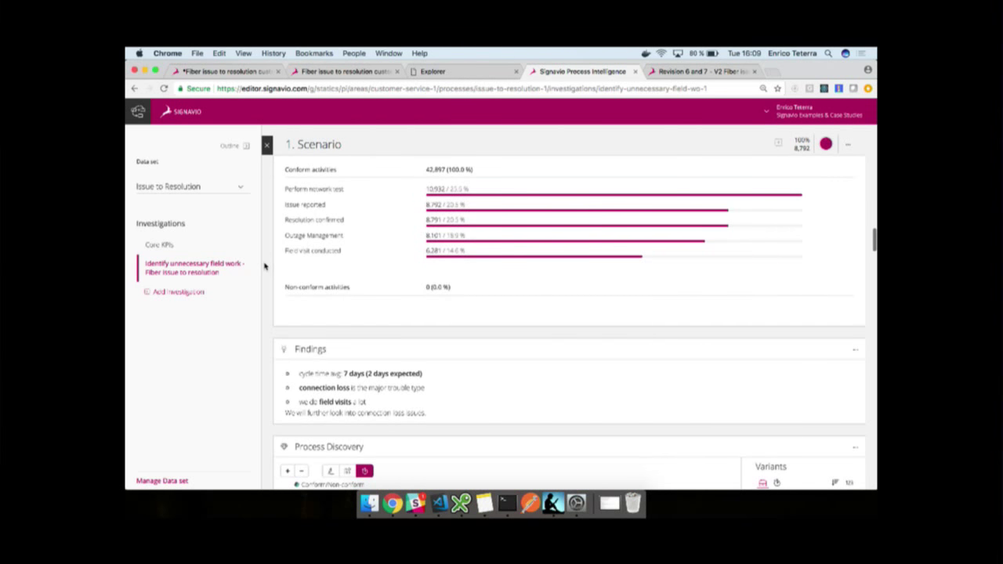
scroll(265, 266, down, 3)
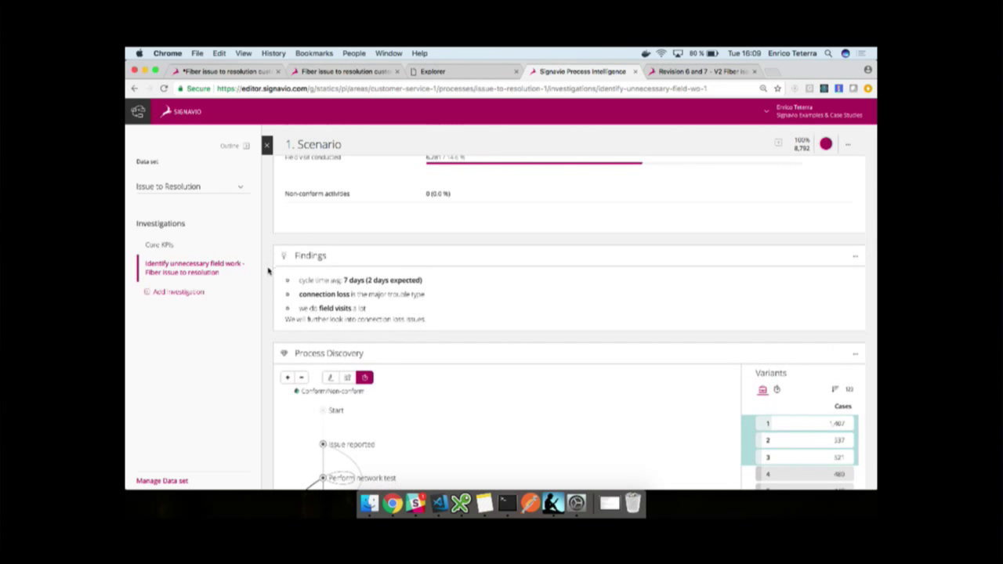
scroll(268, 271, down, 2)
scroll(268, 271, down, 1)
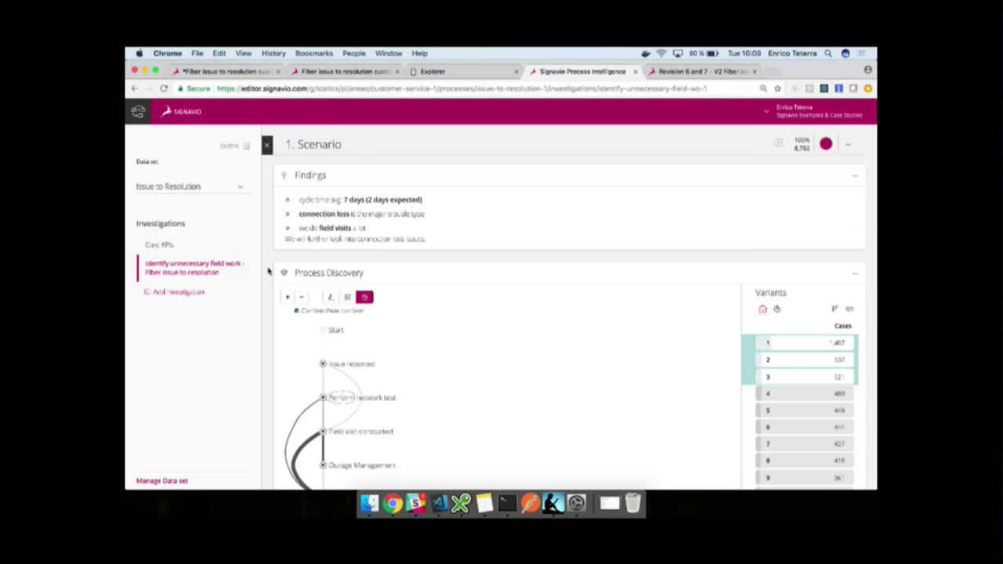
Compare the frequency and duration views in Process Discovery, then examine the first variant's path in the Scenario chapter's Process Model
scroll(268, 271, down, 3)
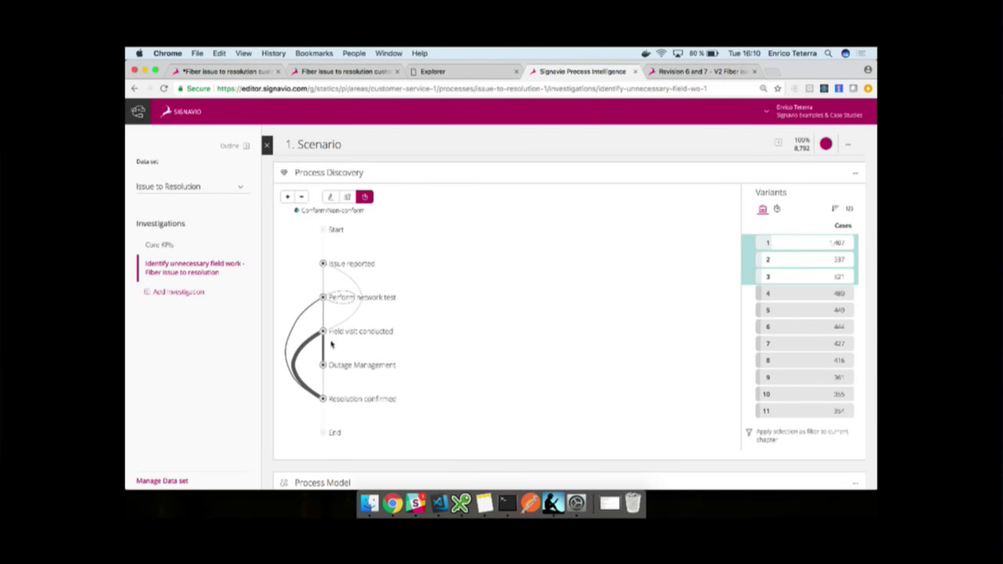
click(345, 196)
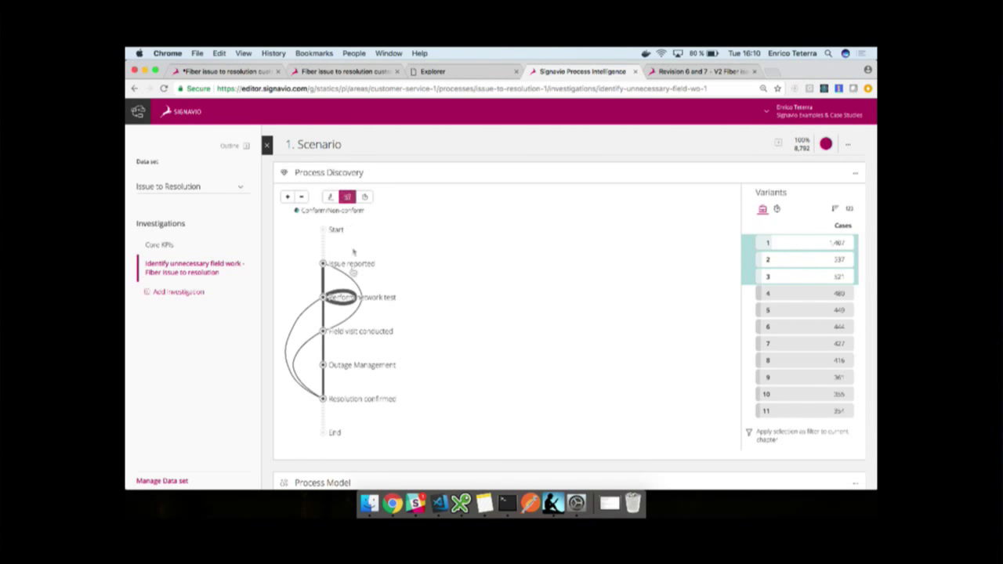
mouse_move(350, 309)
click(364, 198)
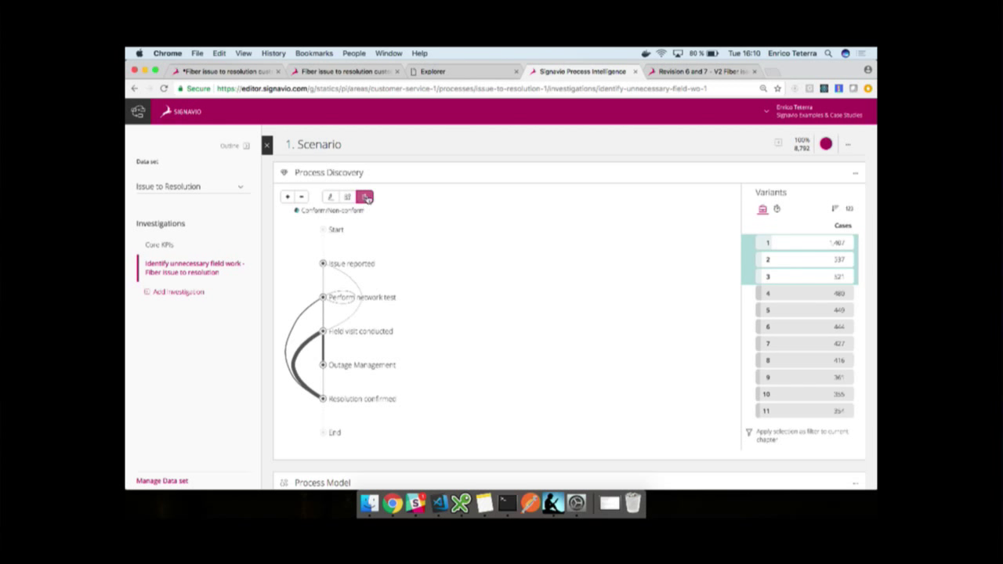
mouse_move(295, 370)
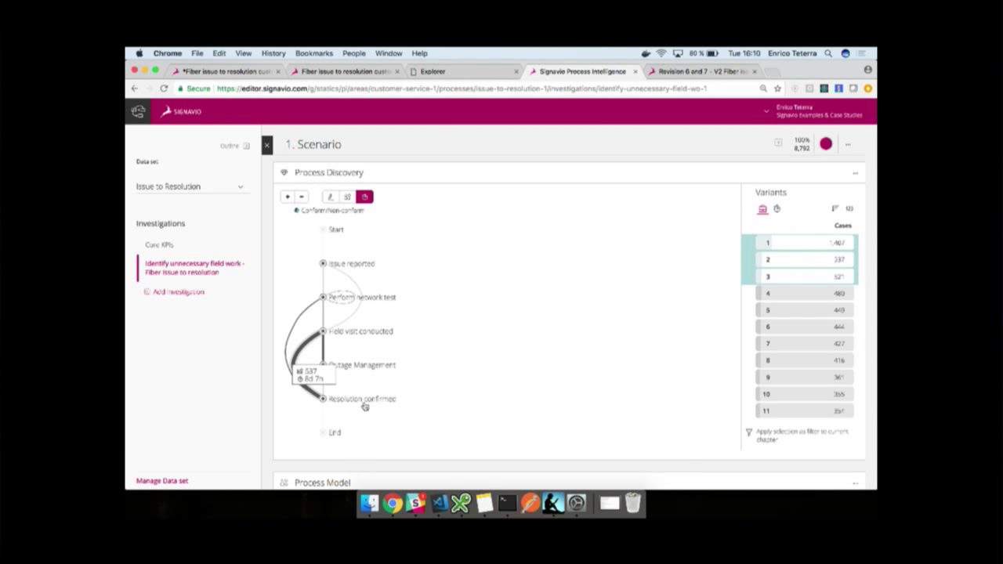
scroll(576, 260, down, 3)
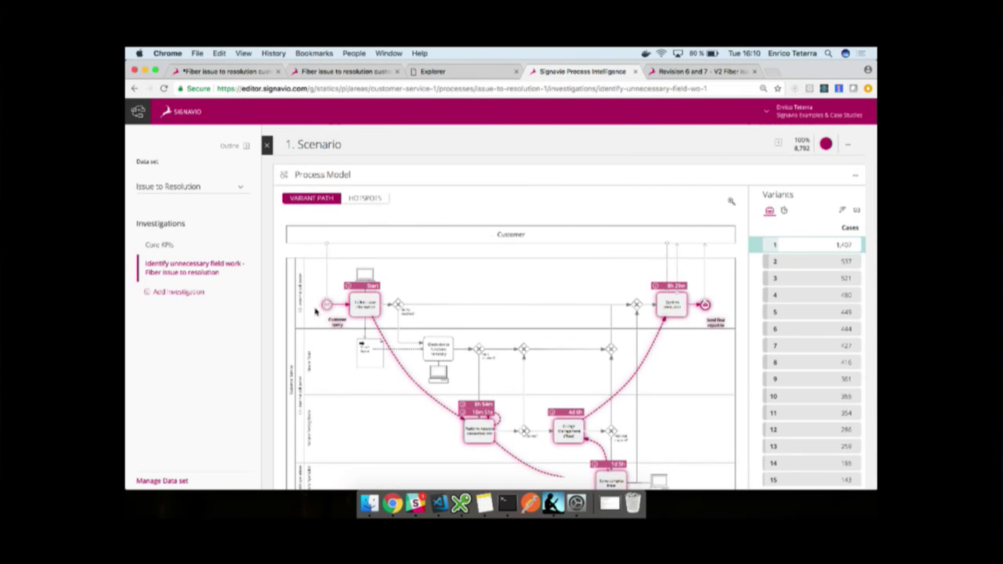
scroll(317, 312, down, 2)
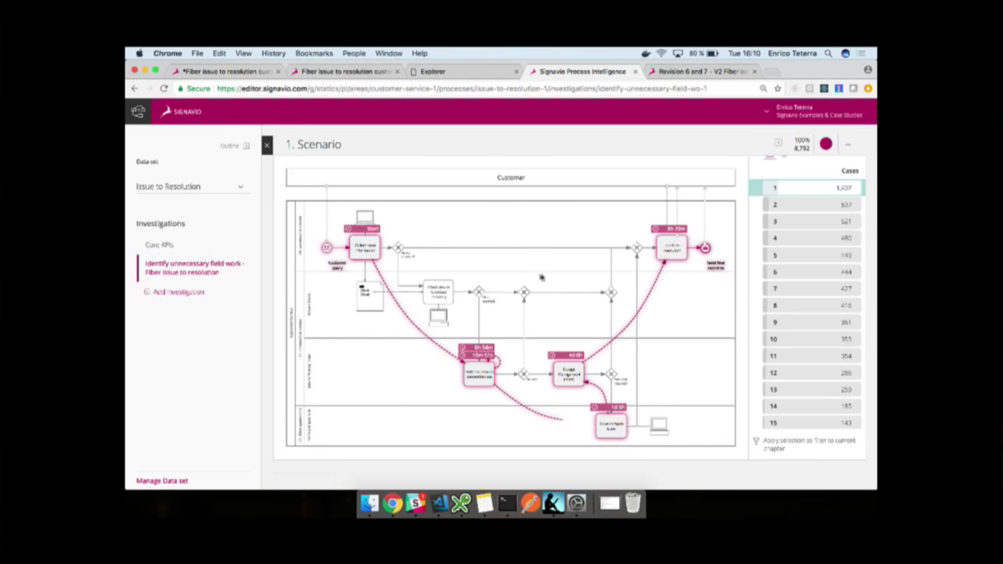
Review the summary of chapter 2, Connection loss - field visit, and inspect its Activities and Trouble type filters without changing them
scroll(266, 267, down, 10)
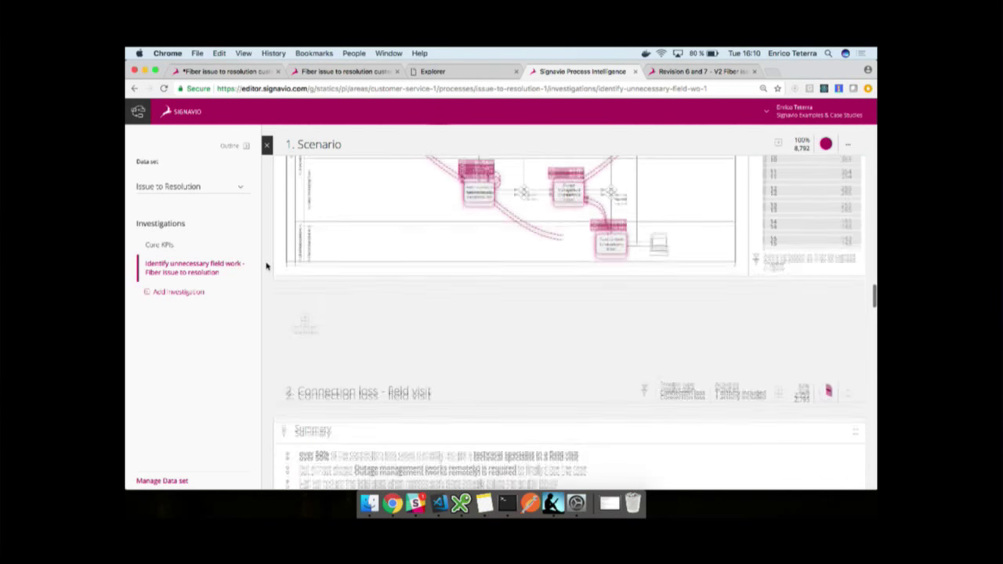
scroll(266, 266, down, 5)
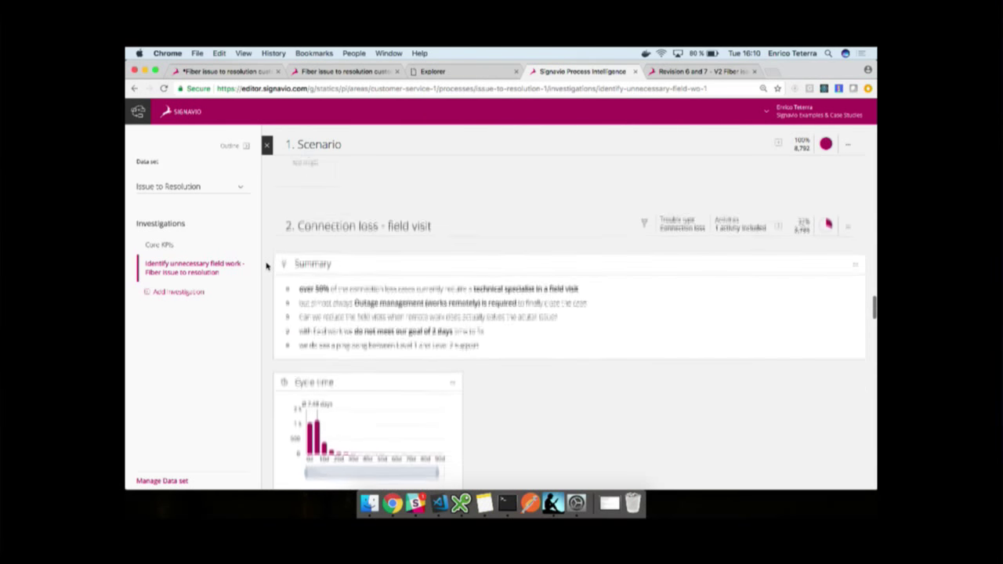
scroll(266, 267, up, 1)
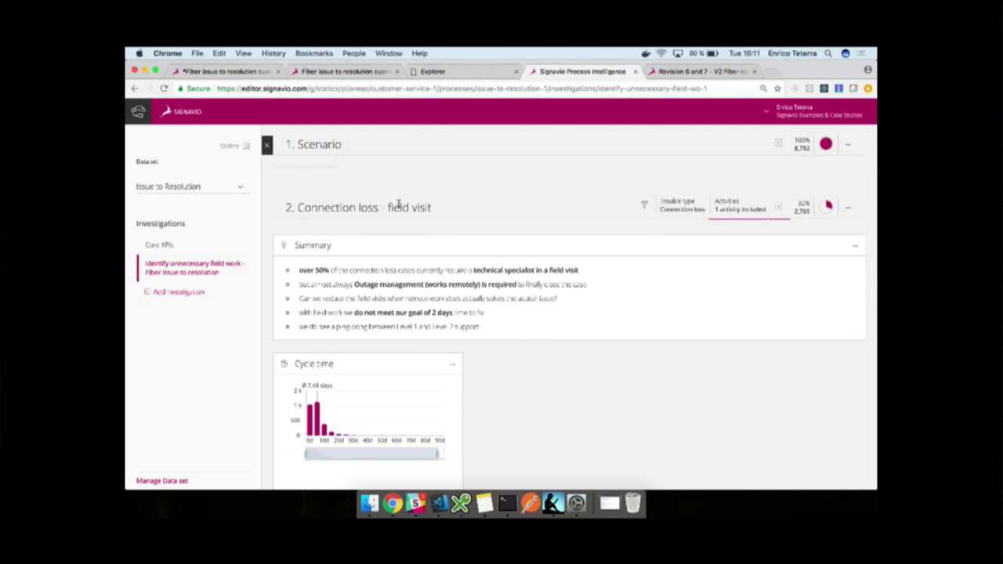
click(762, 206)
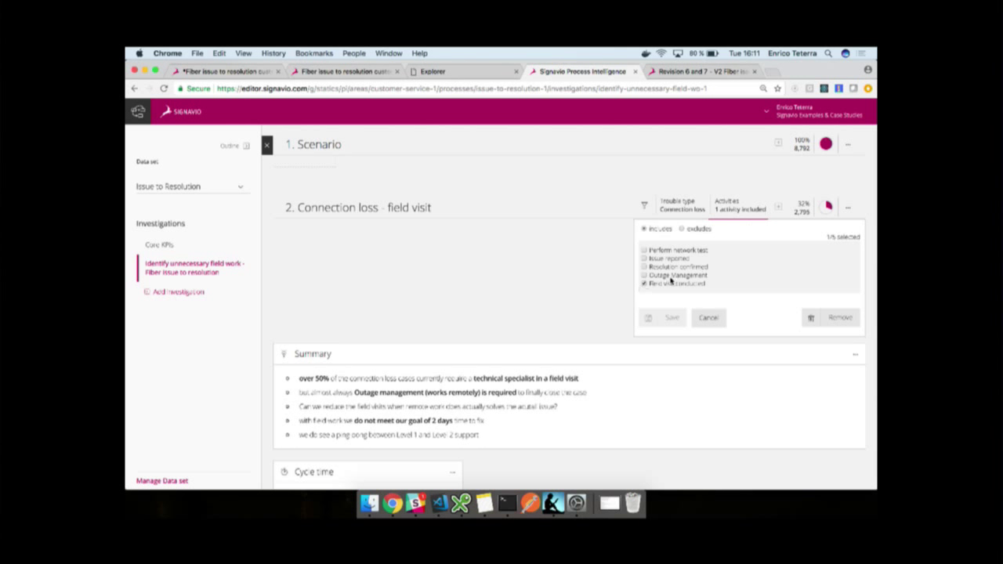
click(711, 318)
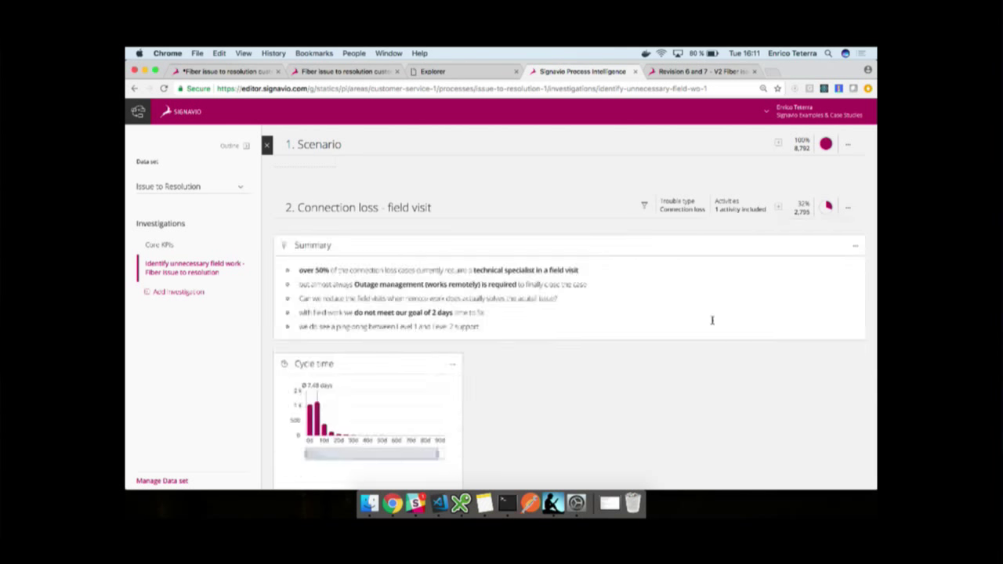
click(674, 205)
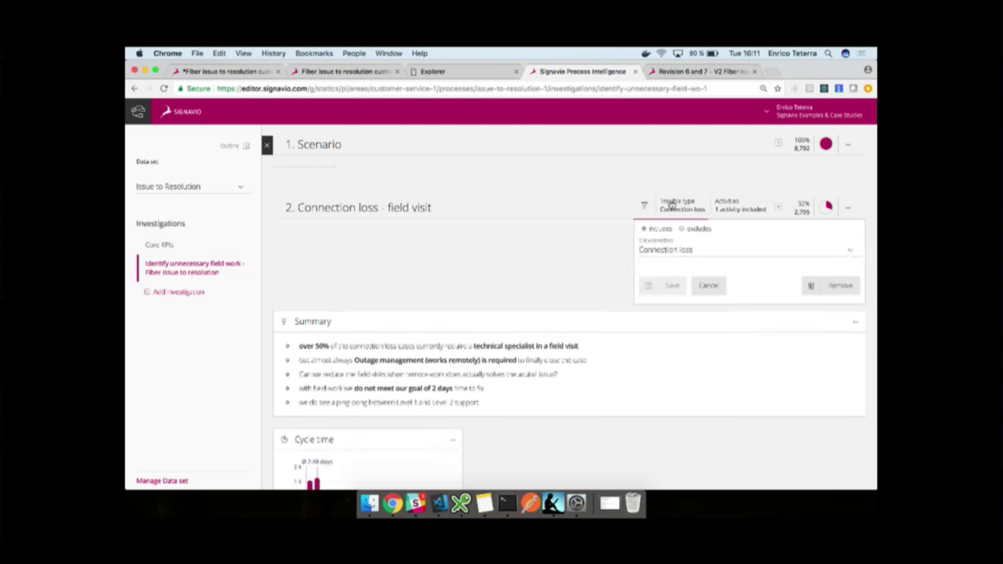
click(704, 286)
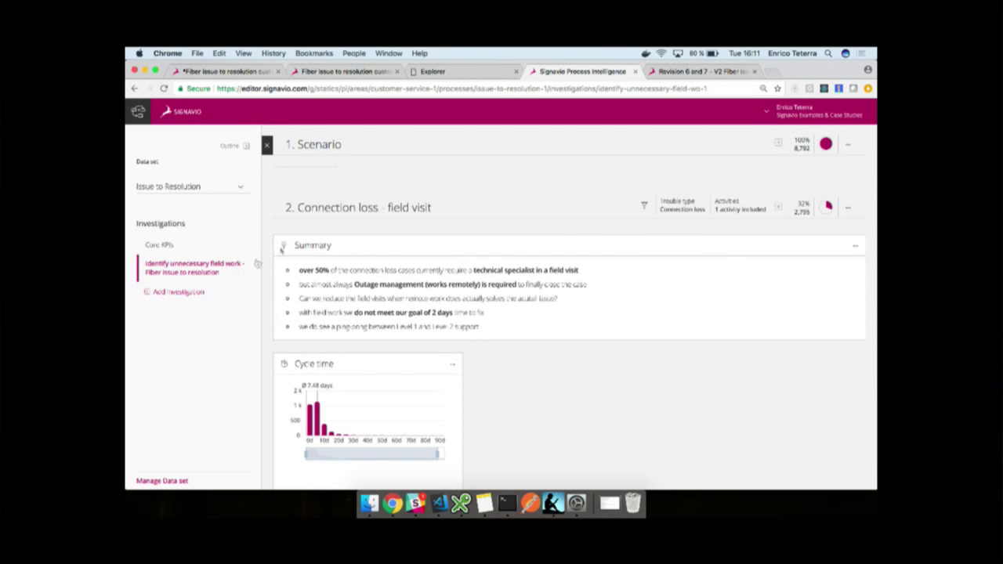
Examine chapter 2's Cycle time chart, the first variant's path in its Process Model, and the Cases Table
scroll(276, 276, down, 3)
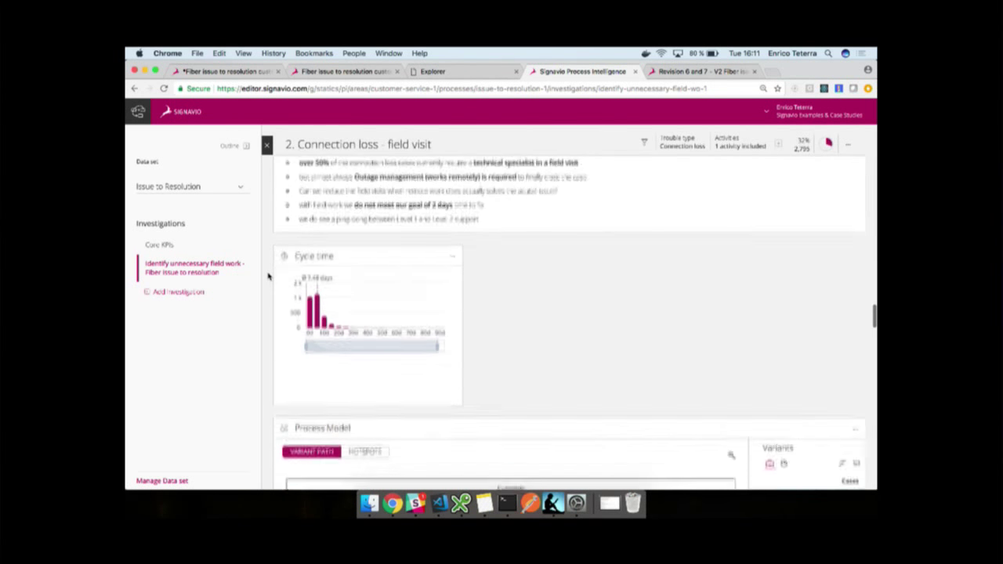
scroll(268, 276, down, 1)
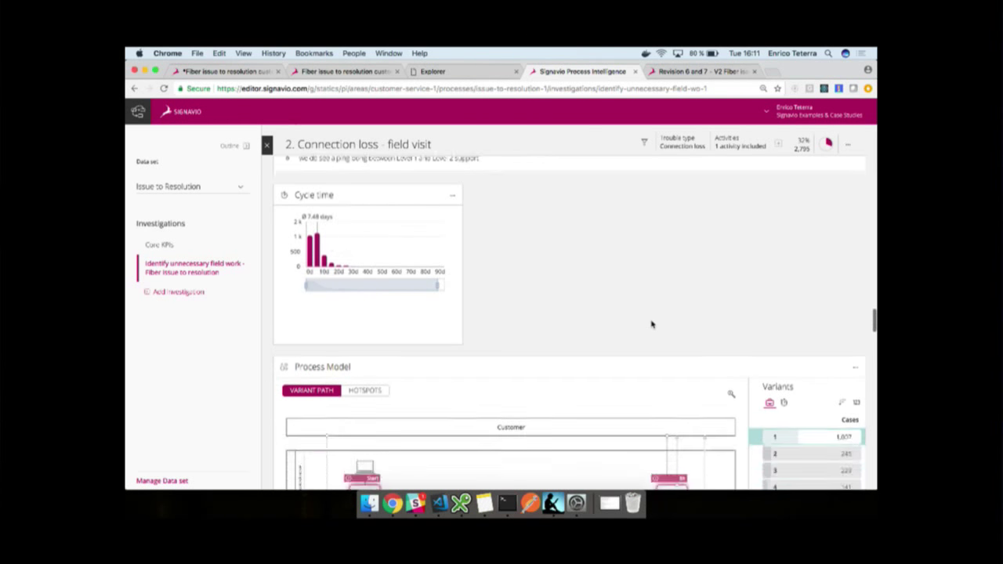
scroll(650, 324, down, 3)
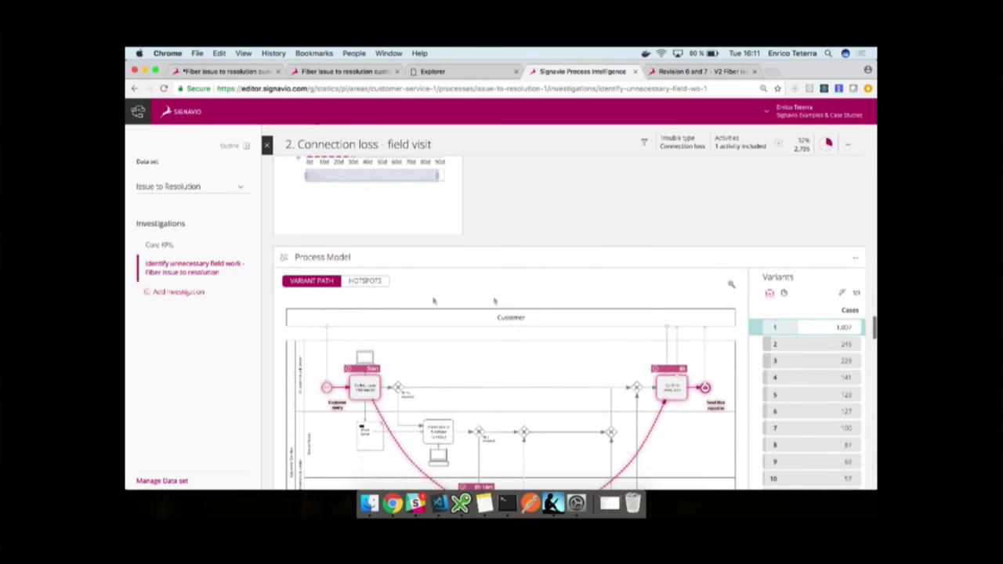
scroll(276, 307, down, 3)
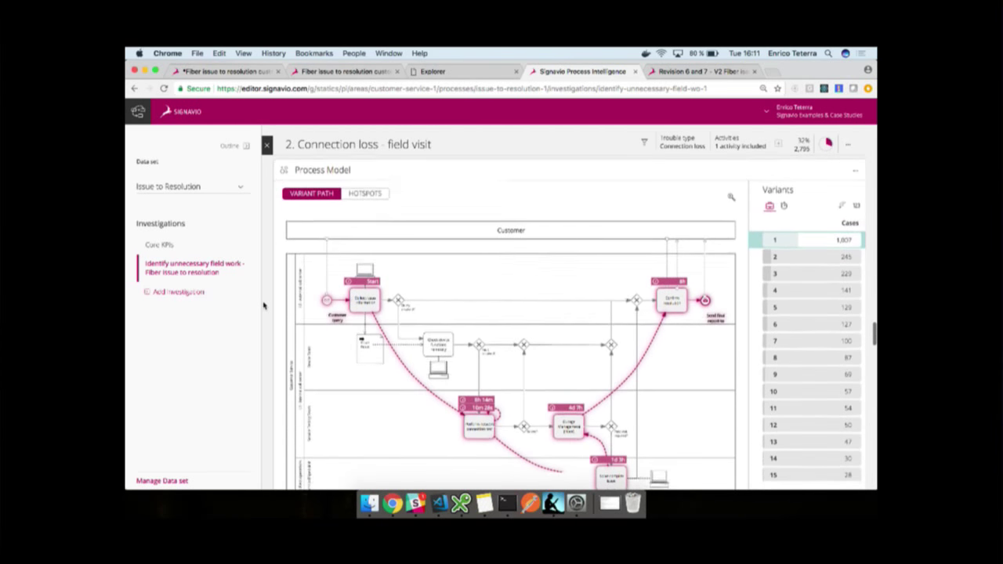
scroll(263, 306, down, 2)
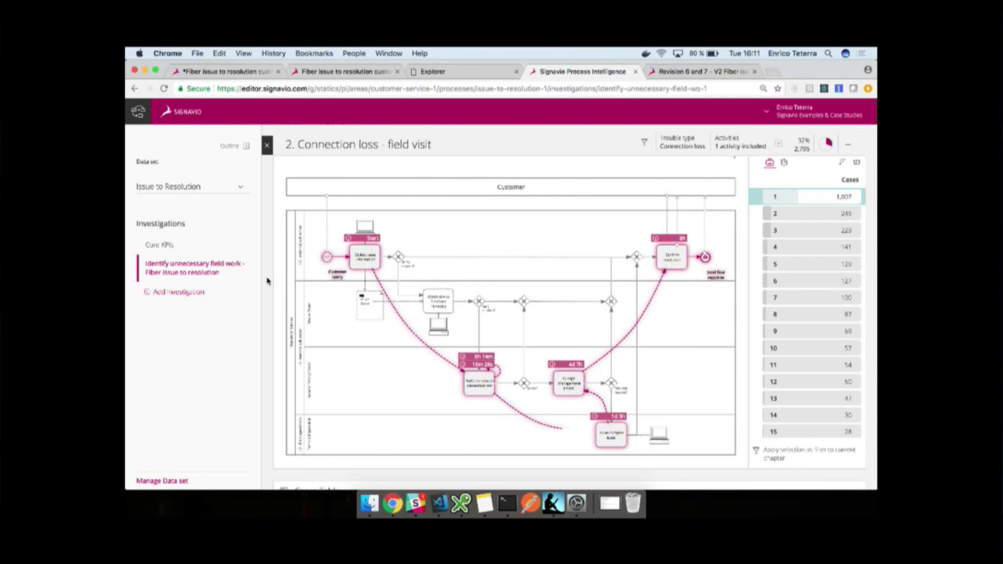
scroll(266, 281, down, 10)
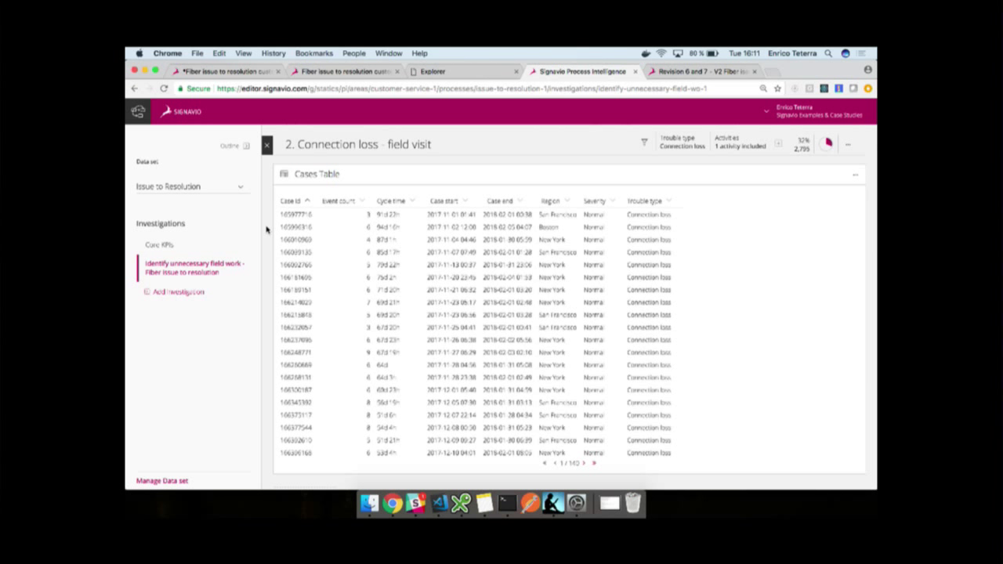
Show the investigation's outline and review the summary, Cycle Time chart and Process Model of chapter 2.1, Connection loss - no field visit
scroll(266, 229, down, 10)
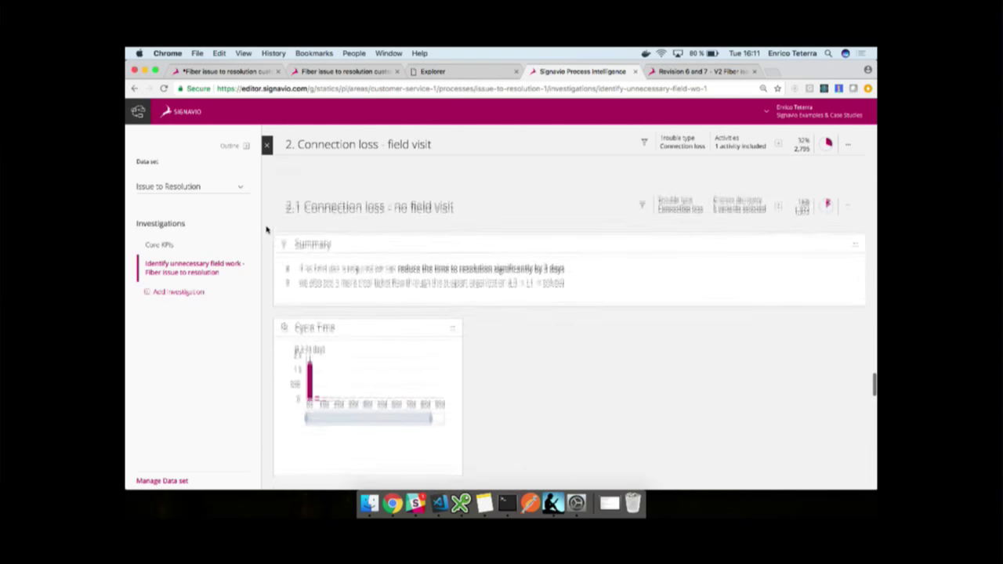
scroll(267, 229, down, 2)
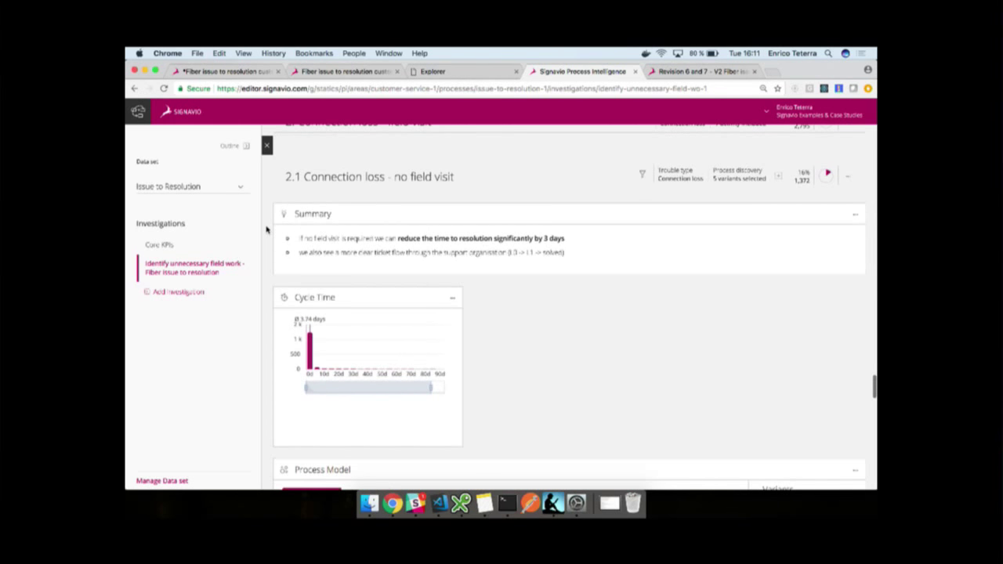
click(232, 149)
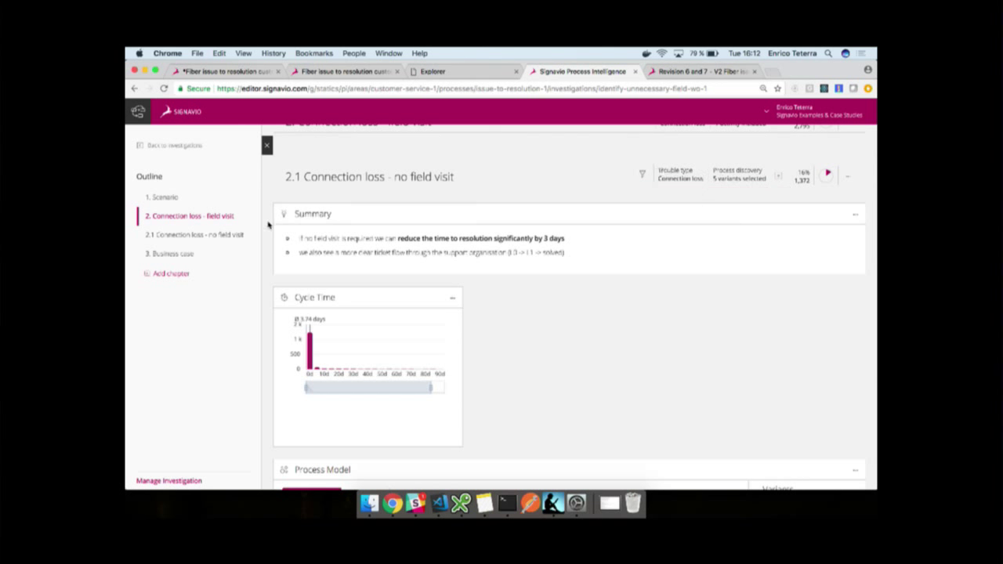
scroll(270, 220, down, 3)
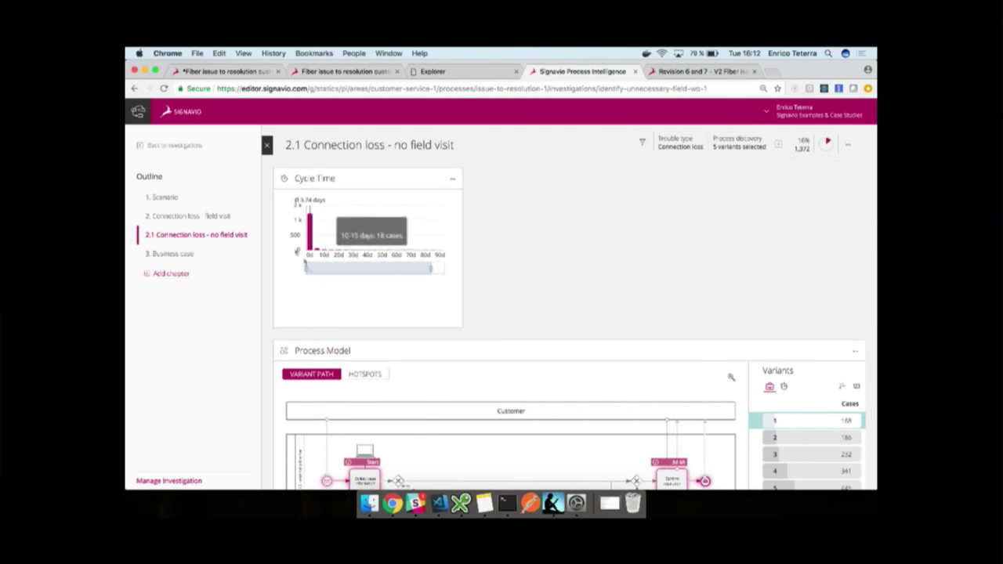
scroll(264, 243, down, 1)
scroll(264, 243, down, 5)
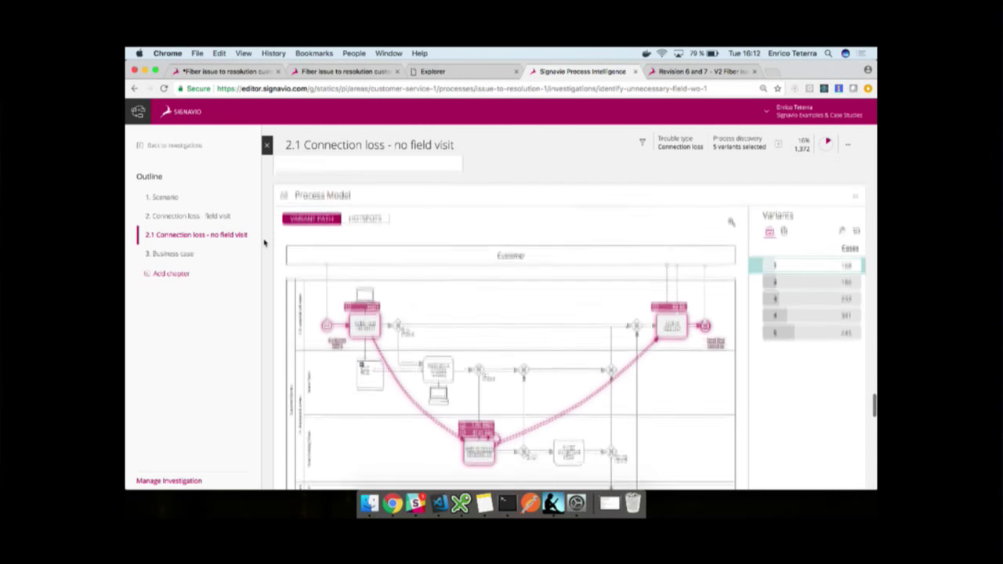
scroll(264, 243, down, 1)
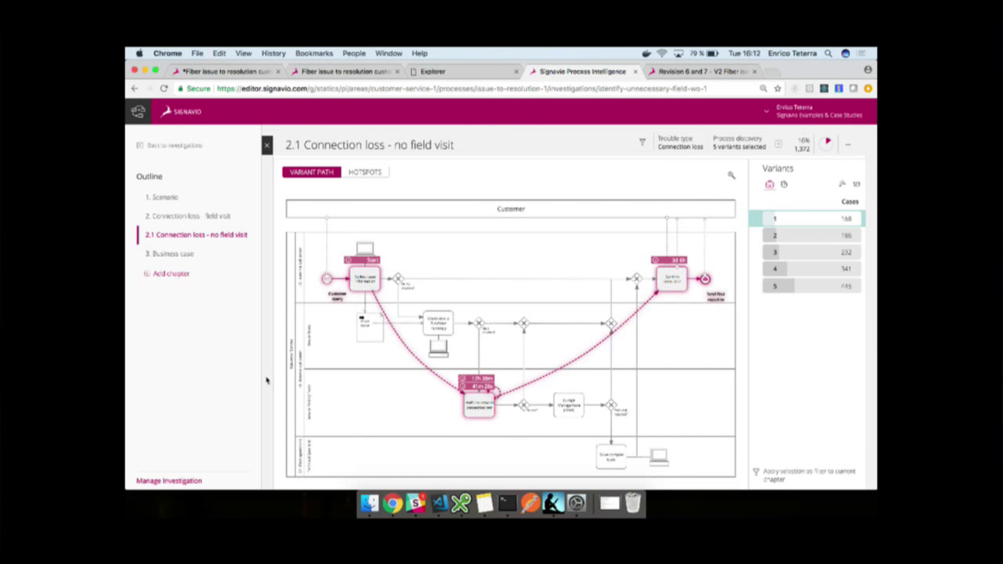
Examine the Business case calculation, inspecting the costs per case with and without a field visit and the potential ROI percentage
scroll(268, 359, down, 6)
scroll(266, 359, down, 4)
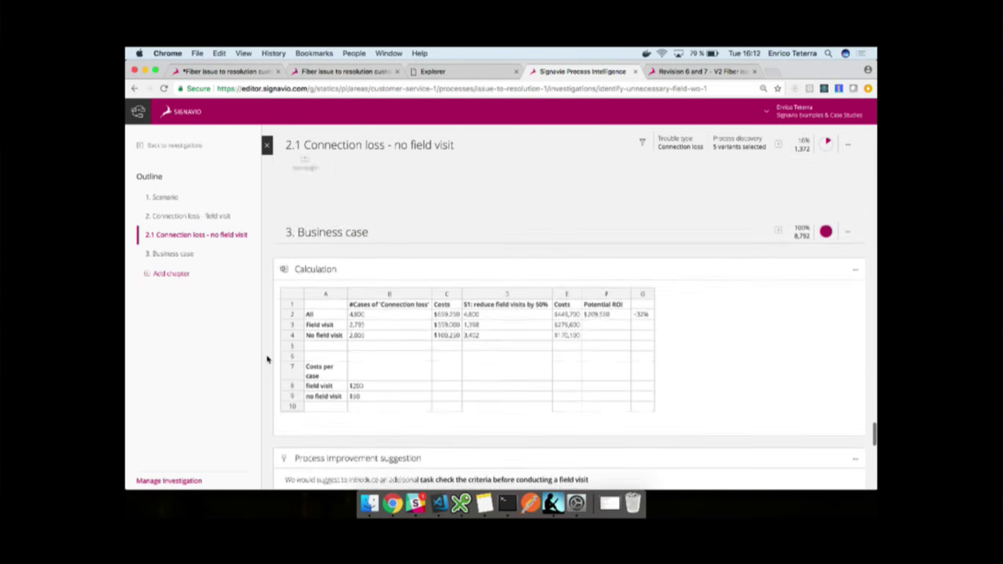
scroll(266, 360, up, 2)
scroll(267, 360, down, 2)
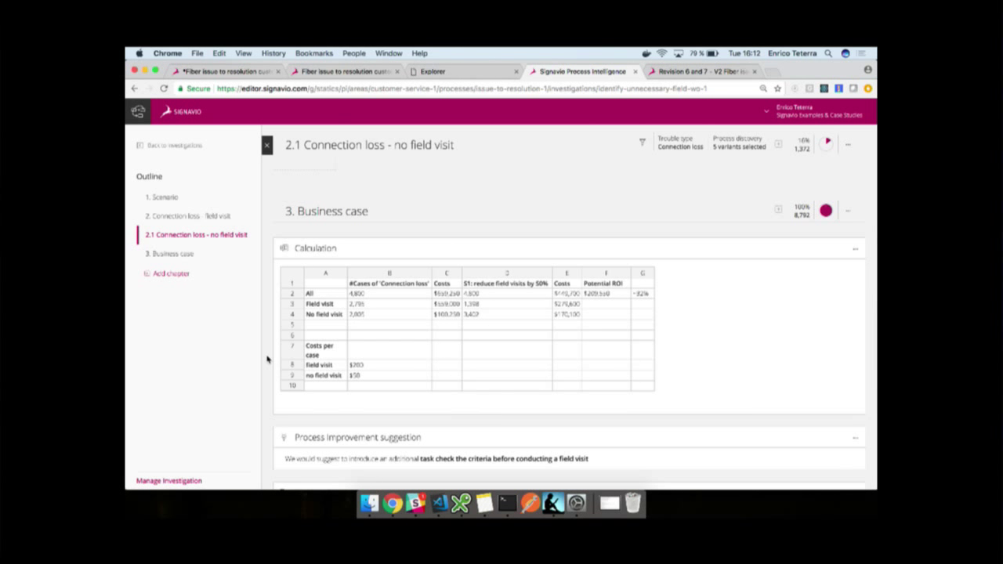
scroll(267, 359, down, 1)
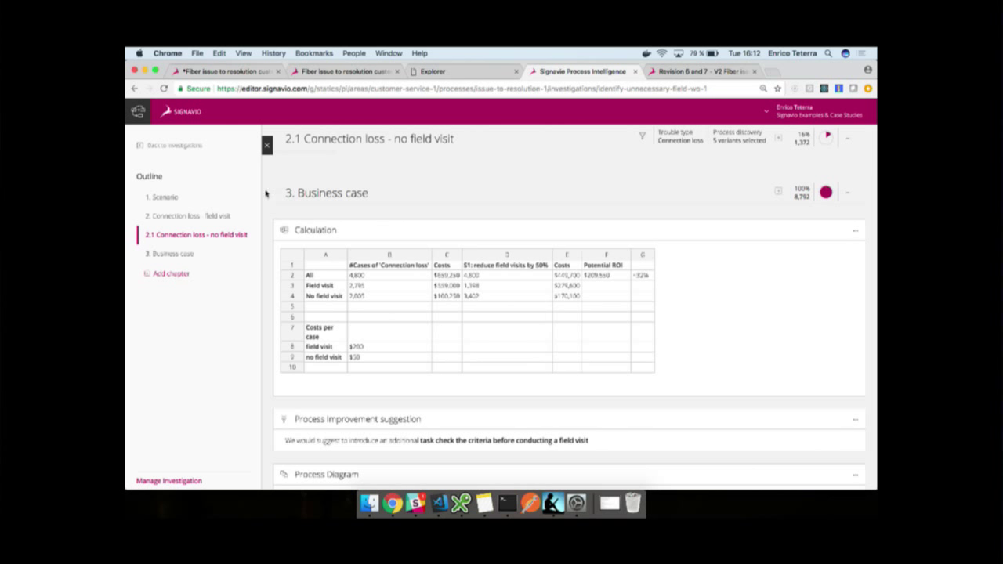
click(357, 345)
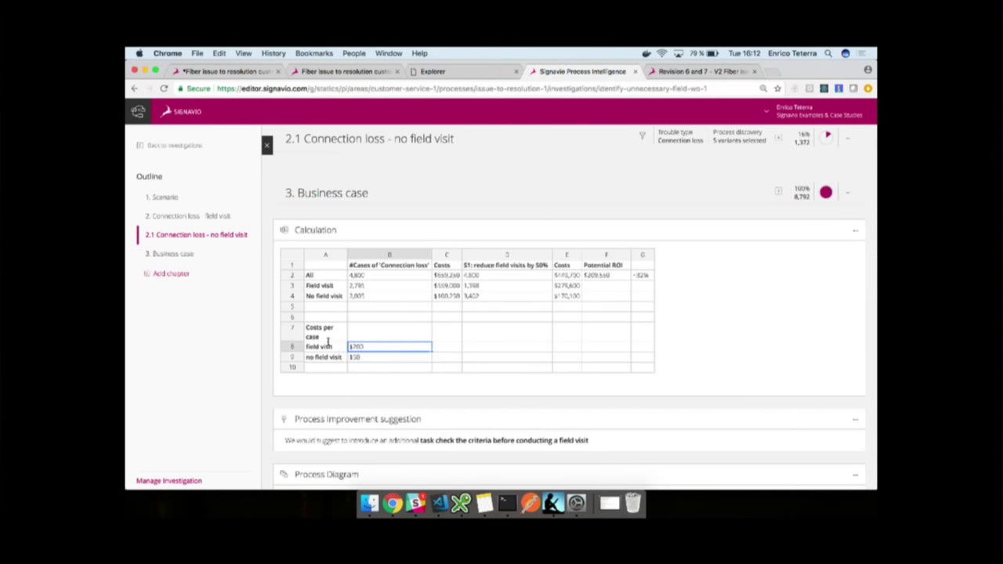
click(364, 356)
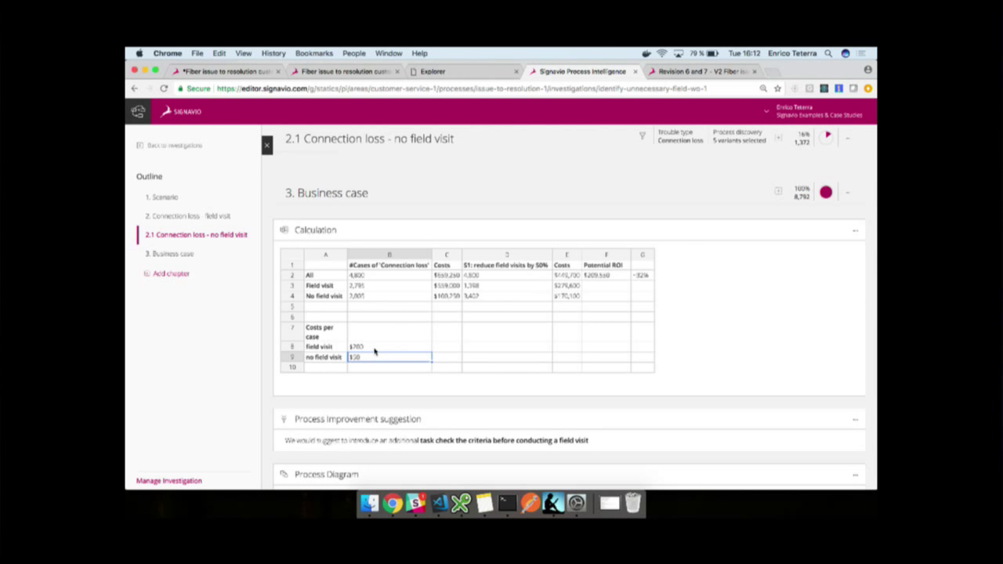
click(642, 275)
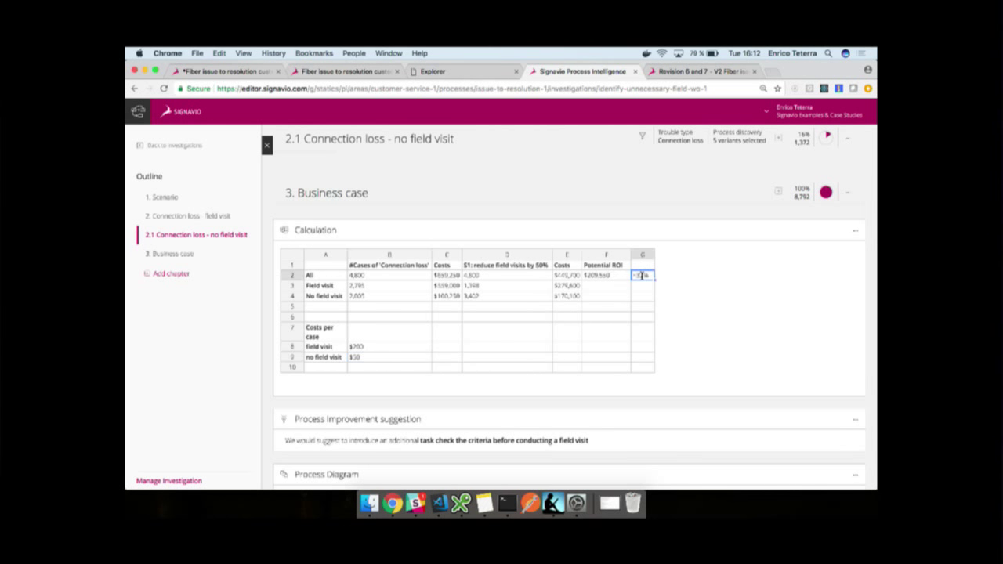
Review the Business case's Potential ROI amount, process improvement suggestion and Process Diagram, including the Check criteria for field visit task
click(620, 277)
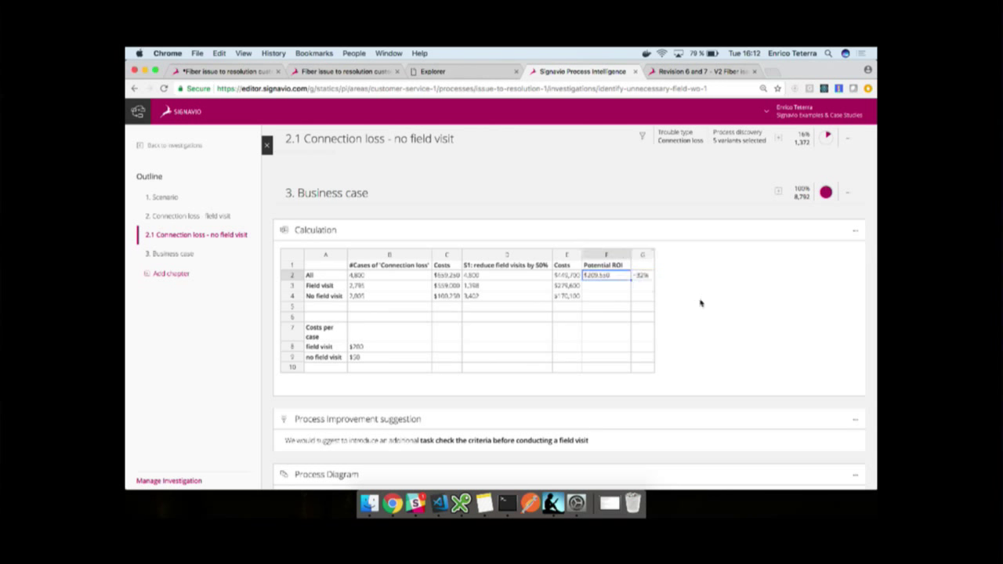
scroll(701, 304, down, 6)
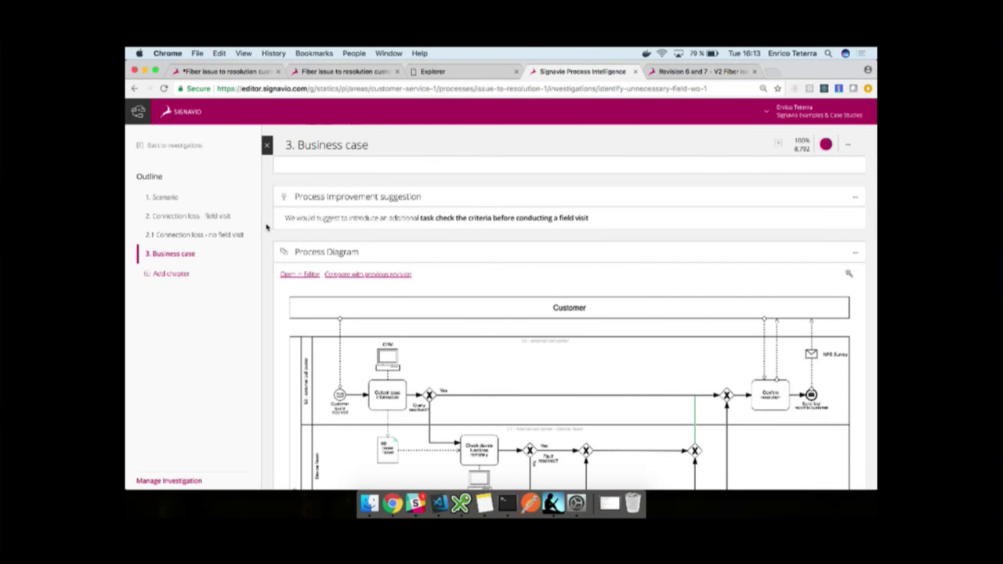
scroll(267, 228, down, 1)
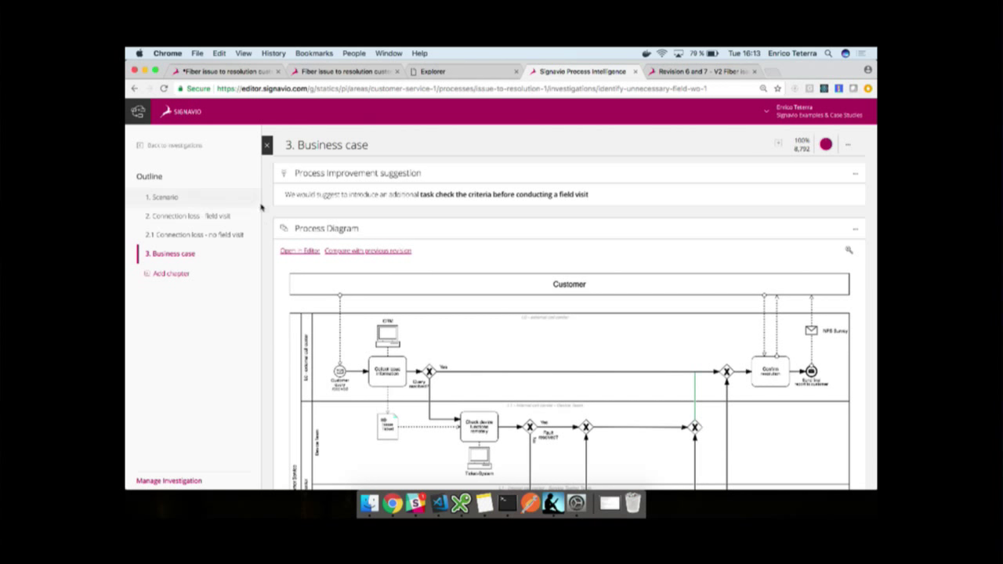
scroll(269, 206, down, 8)
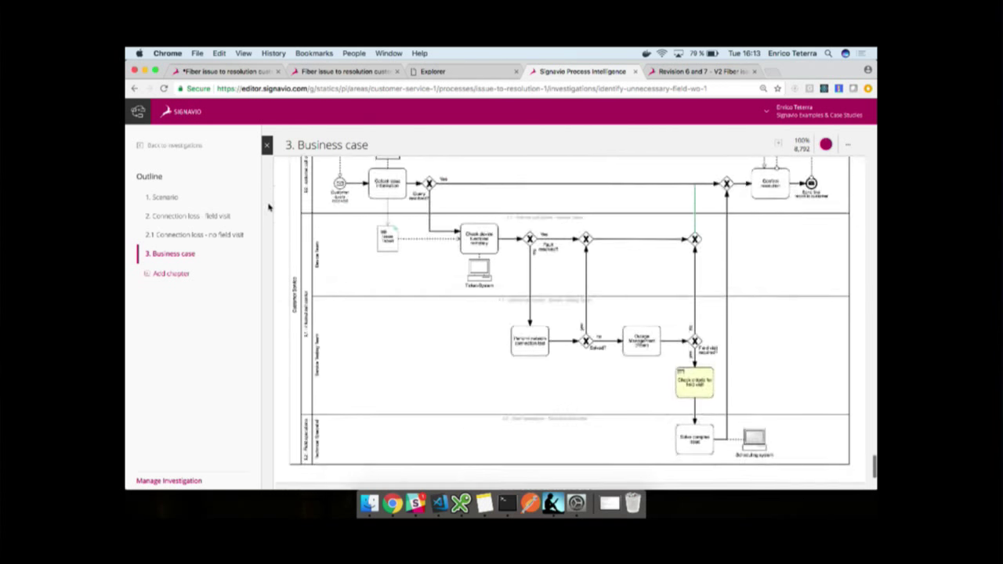
scroll(430, 263, up, 5)
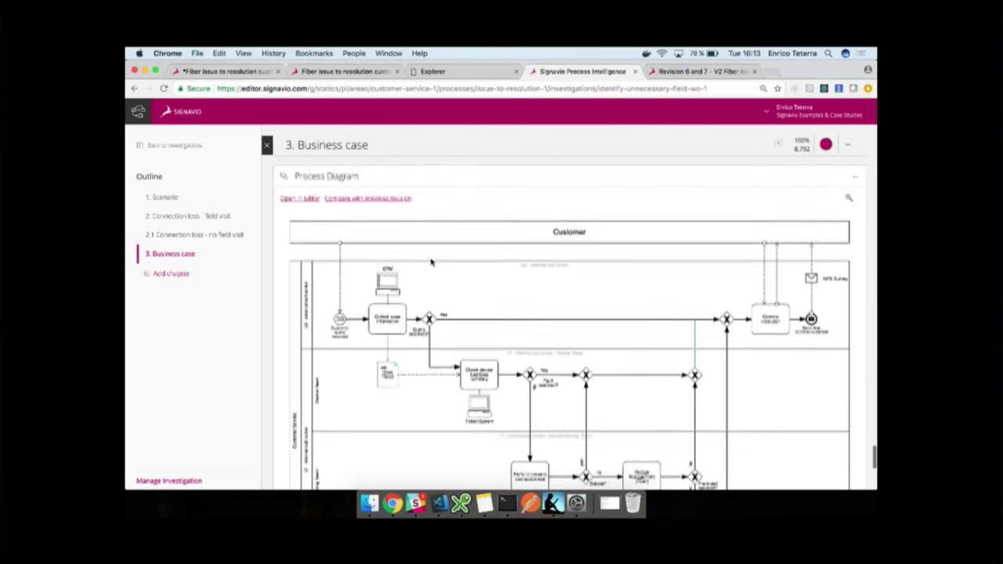
scroll(521, 327, down, 7)
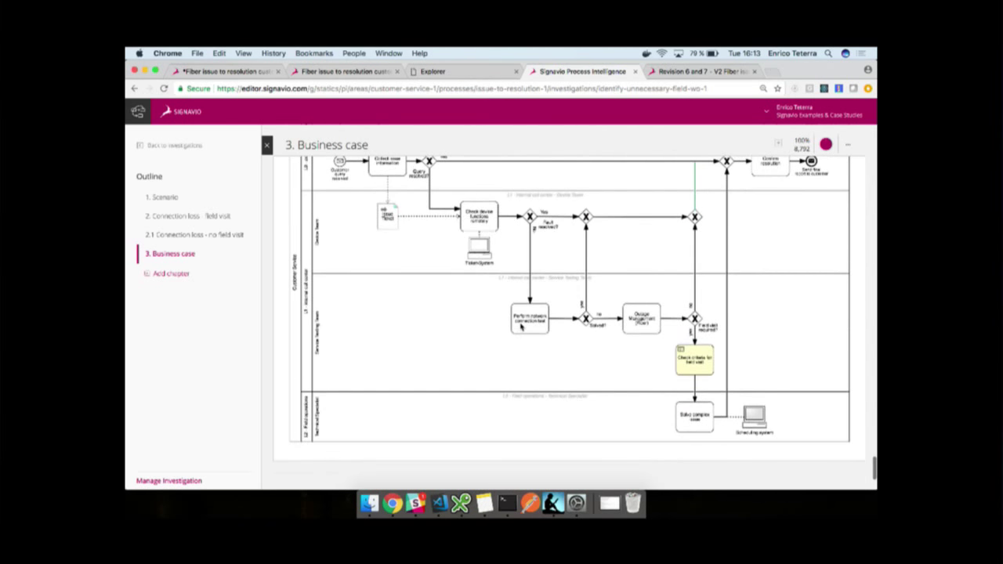
Compare Revision 6 and Revision 7 of the V2 Fiber issue to resolution process around the Field visit required? gateway
key(ctrl+Tab)
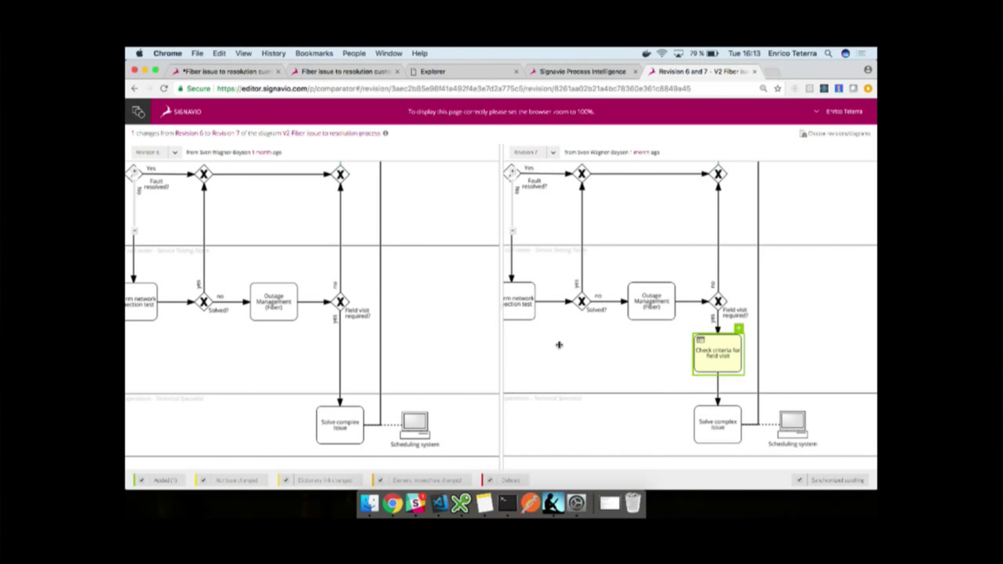
scroll(361, 270, left, 3)
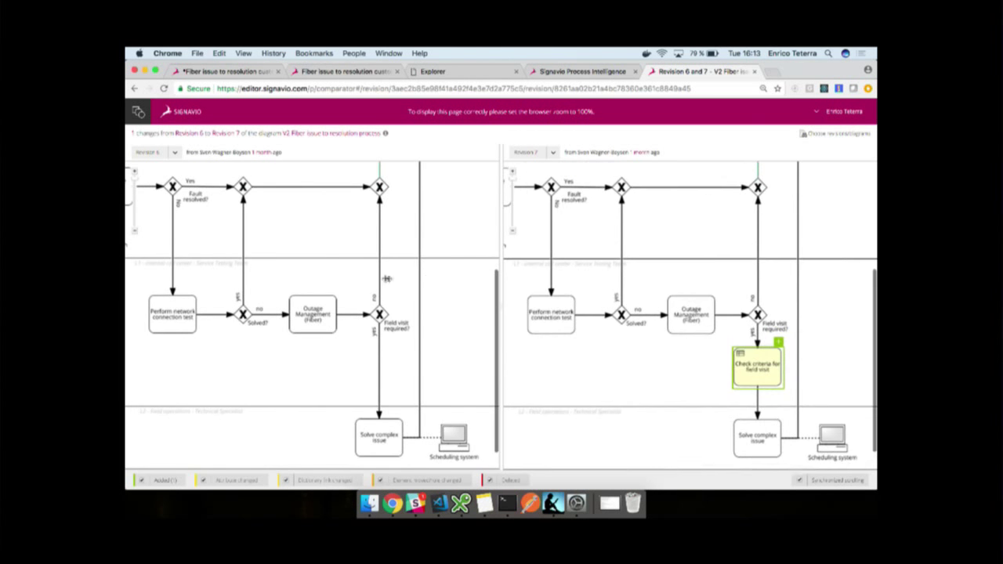
scroll(645, 272, right, 4)
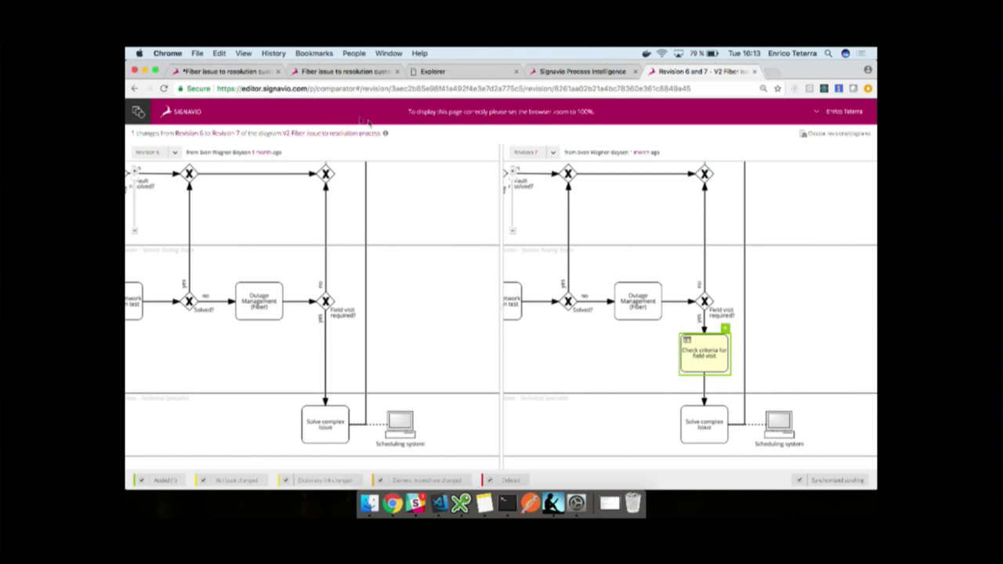
Return to the Fiber issue to resolution customer journey and inspect the attributes of the customer figure at Consider options
click(468, 74)
click(143, 254)
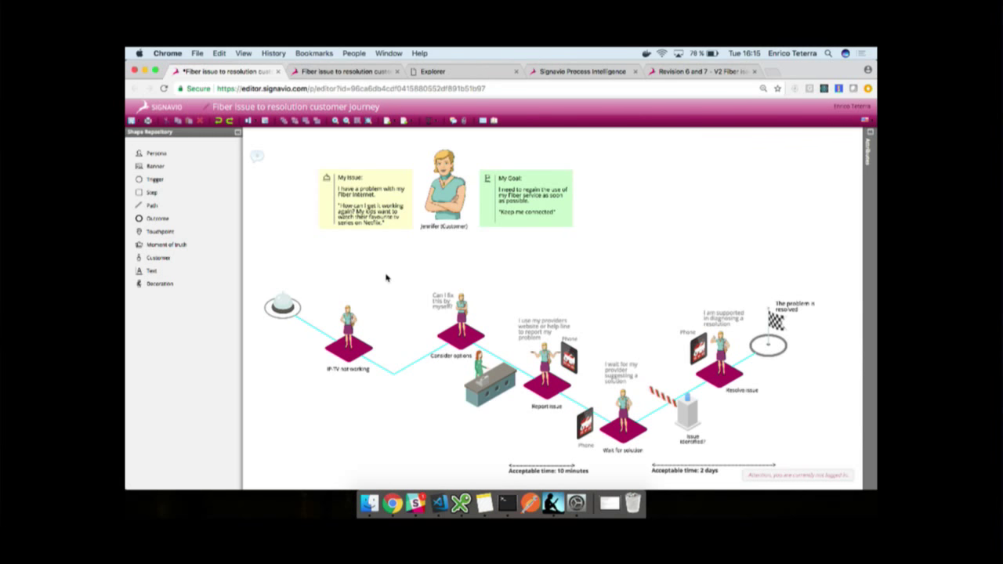
double_click(461, 307)
click(508, 319)
click(460, 331)
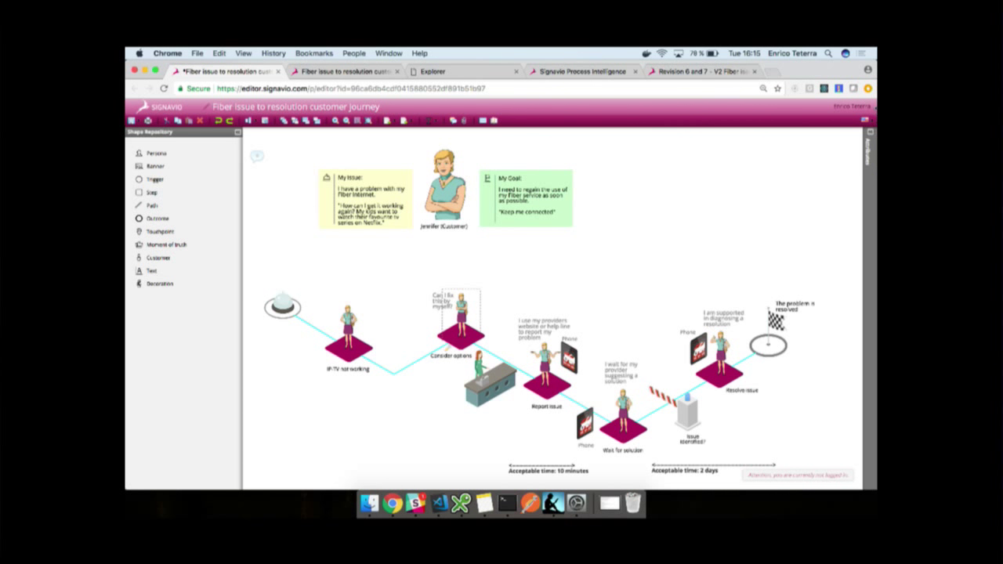
click(868, 153)
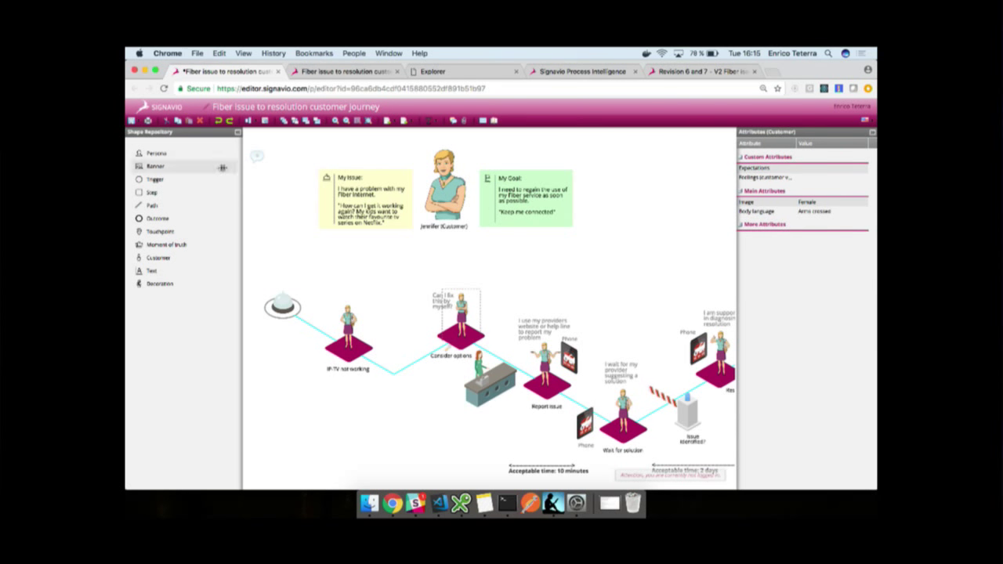
click(873, 133)
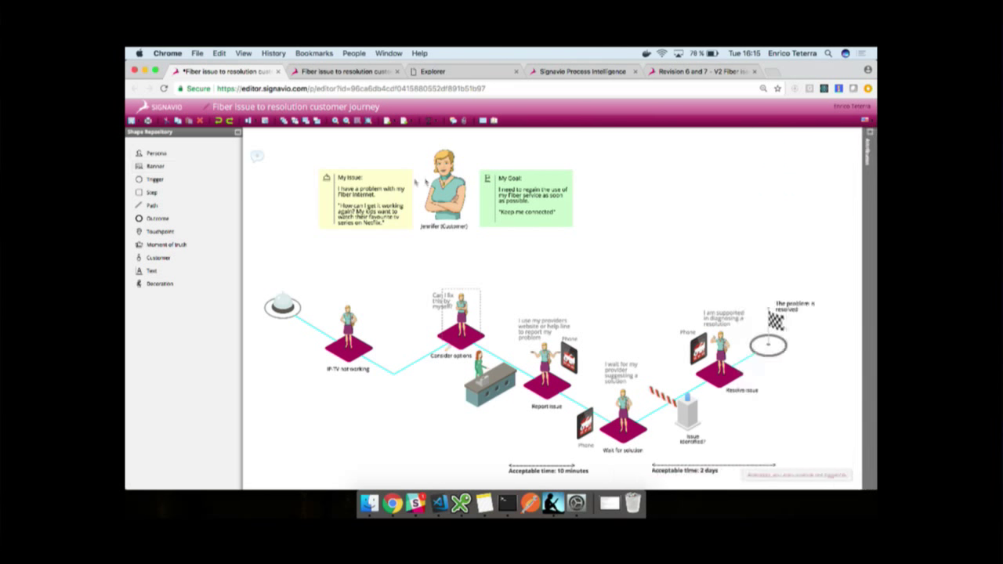